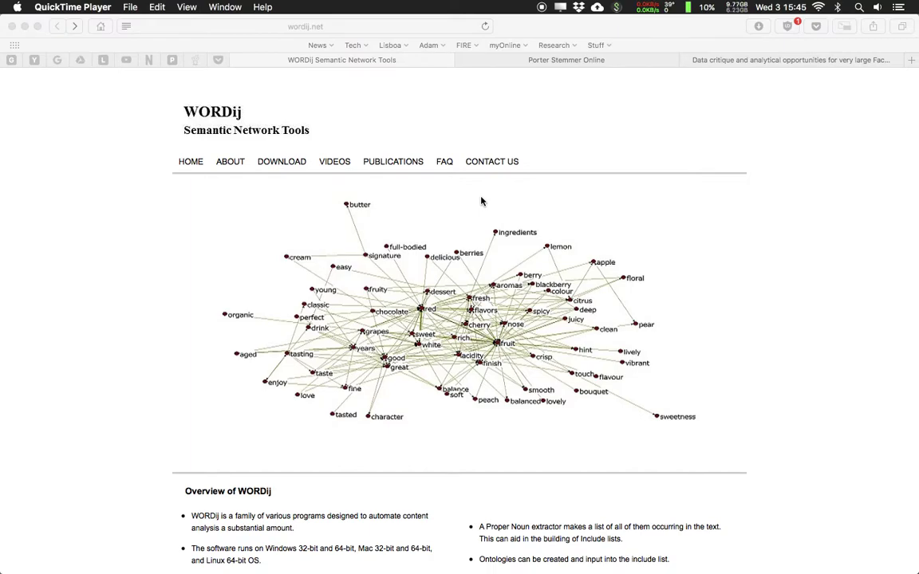
Step: Switch to the wordij presentation in PowerPoint to view the slide with single-word and bi-gram frequencies
click(482, 200)
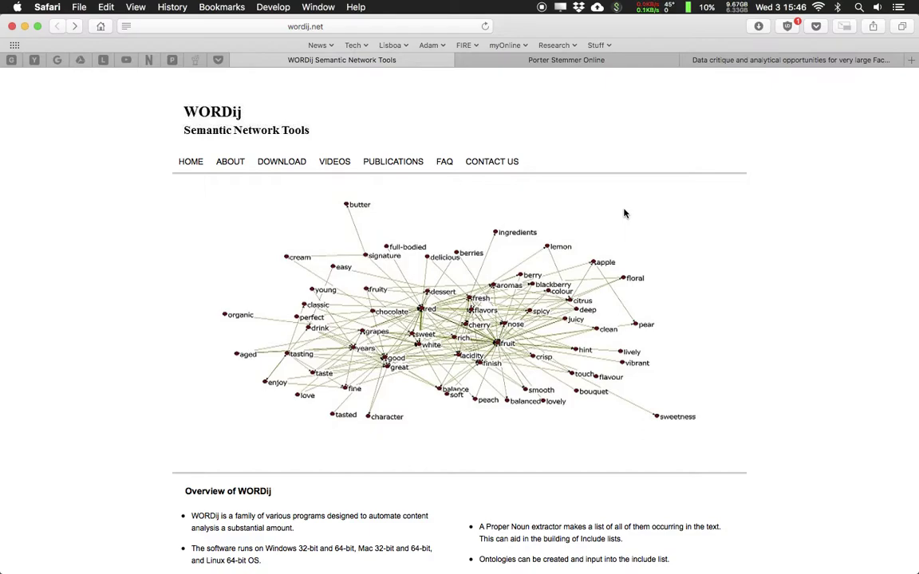
key(alt+Tab)
key(alt+Tab)
key(alt+Tab)
key(alt+Tab)
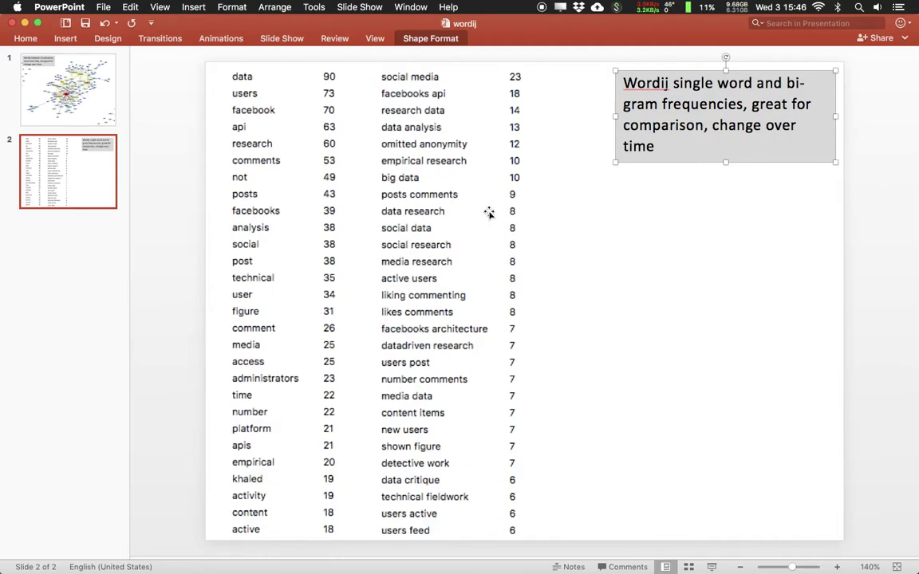
click(557, 232)
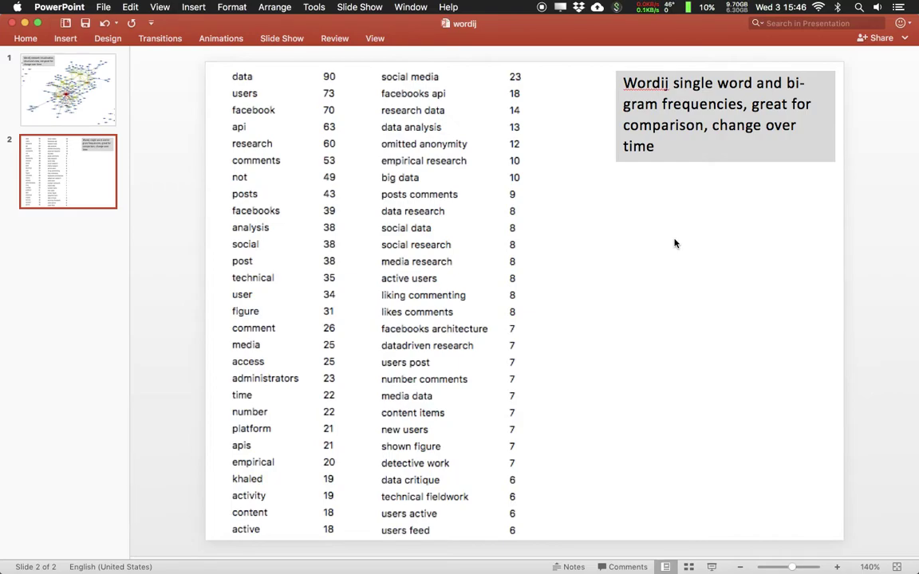
Step: Switch to Safari and view the article page "Data critique and analytical opportunities for very large Facebook Pages"
key(super+Tab)
key(super+Tab)
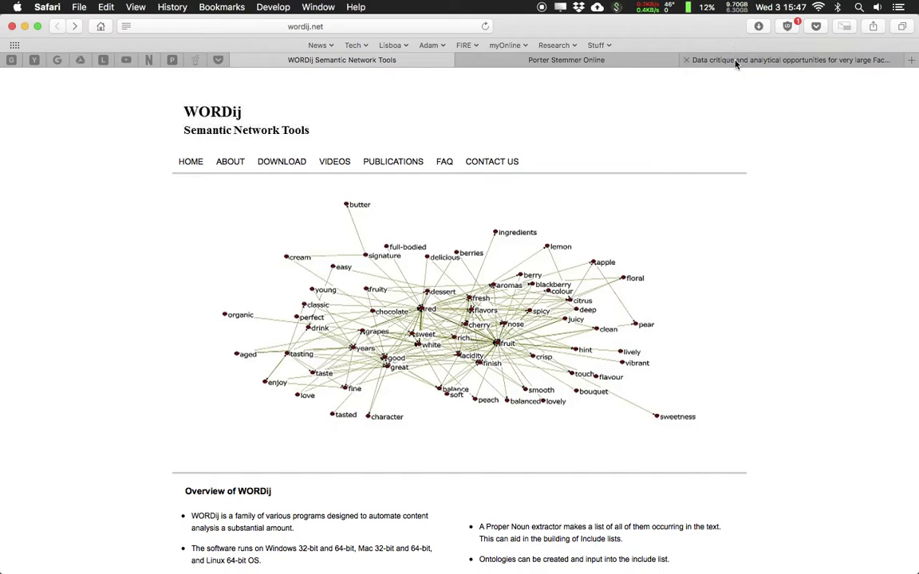
click(735, 62)
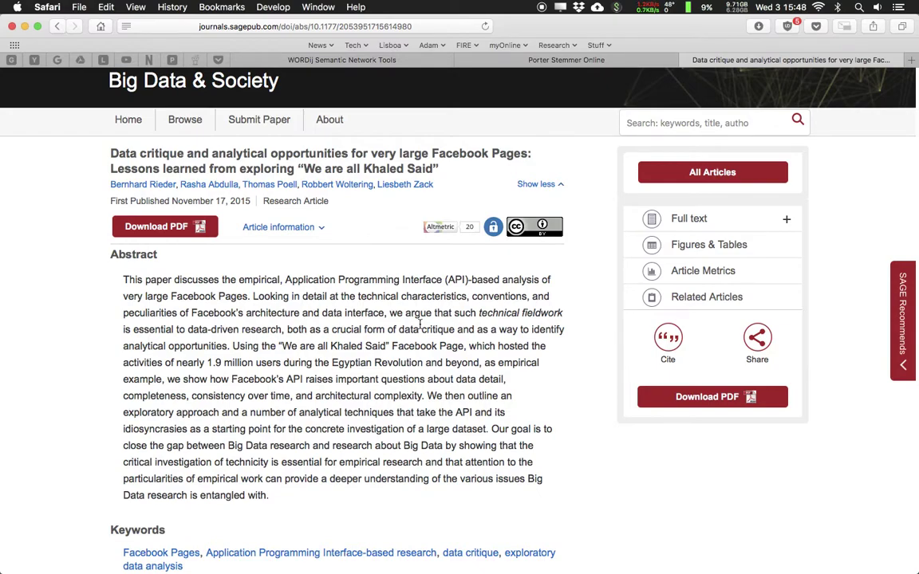
Step: Return to the PowerPoint frequency slide and view the network visualization on slide 1
key(super+Tab)
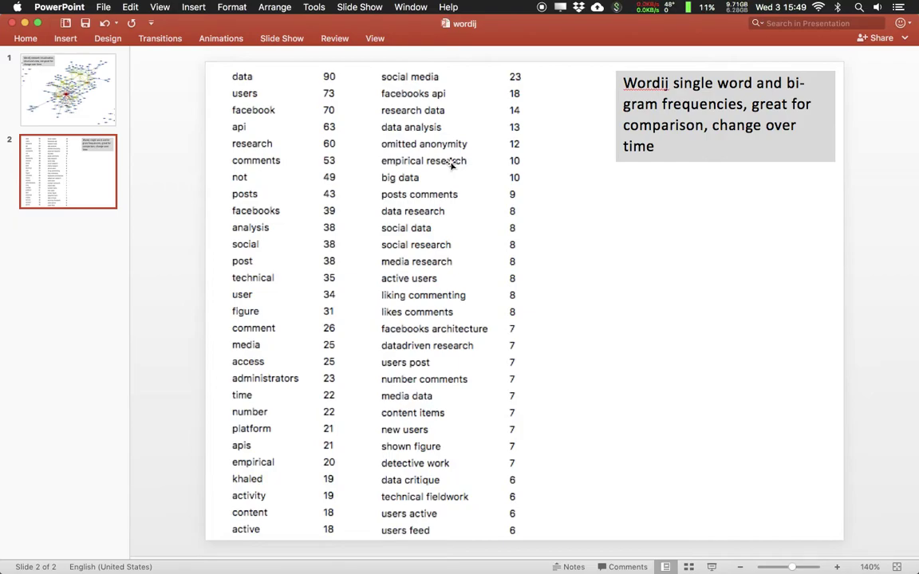
click(80, 77)
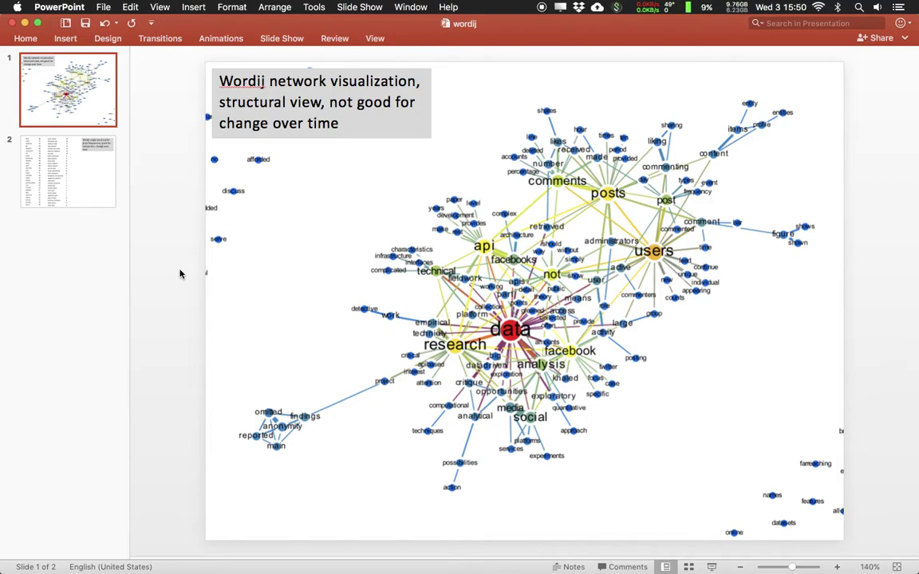
Step: Switch to Safari and open the WORDij download registration page from the WORDij site
key(alt+Tab)
key(alt+Tab)
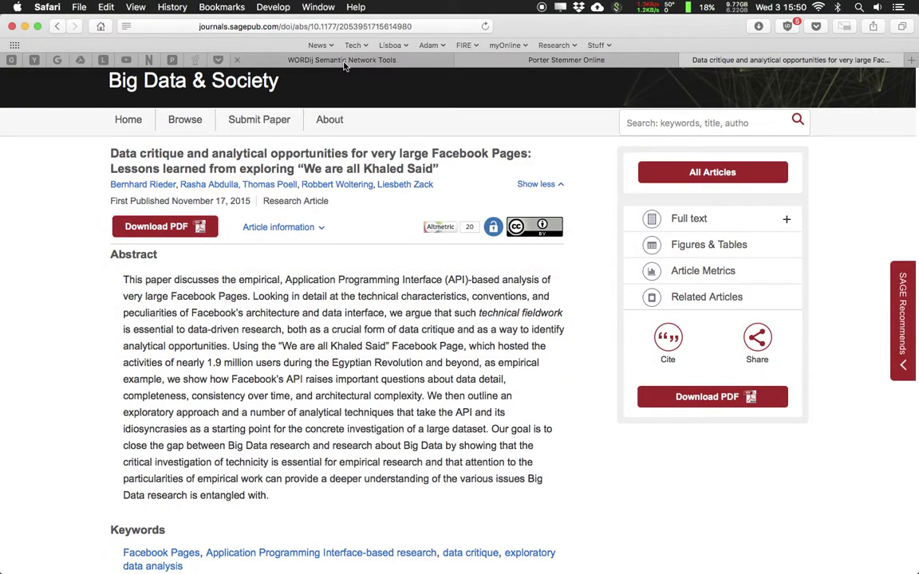
click(308, 56)
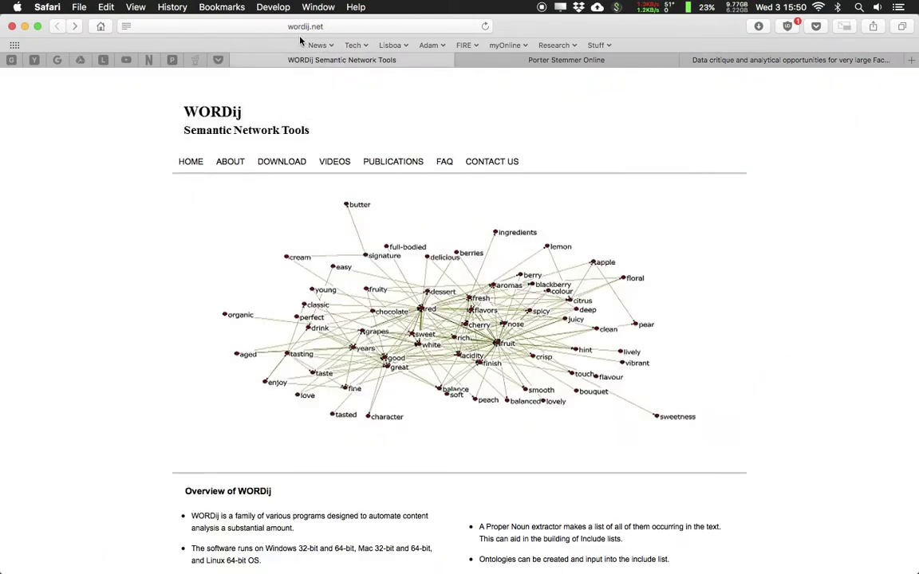
click(283, 162)
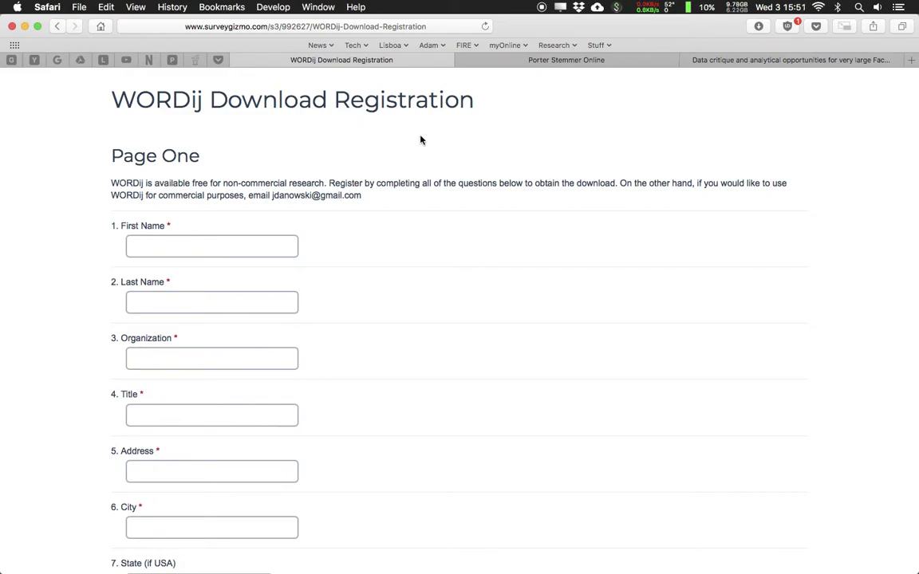
Step: Switch to ForkLift, locate wordij30.zip in the Desktop Wordij folder, and expand the Documentation folder of the installed WORDij application
key(alt+Tab)
key(Tab)
key(Tab)
key(Tab)
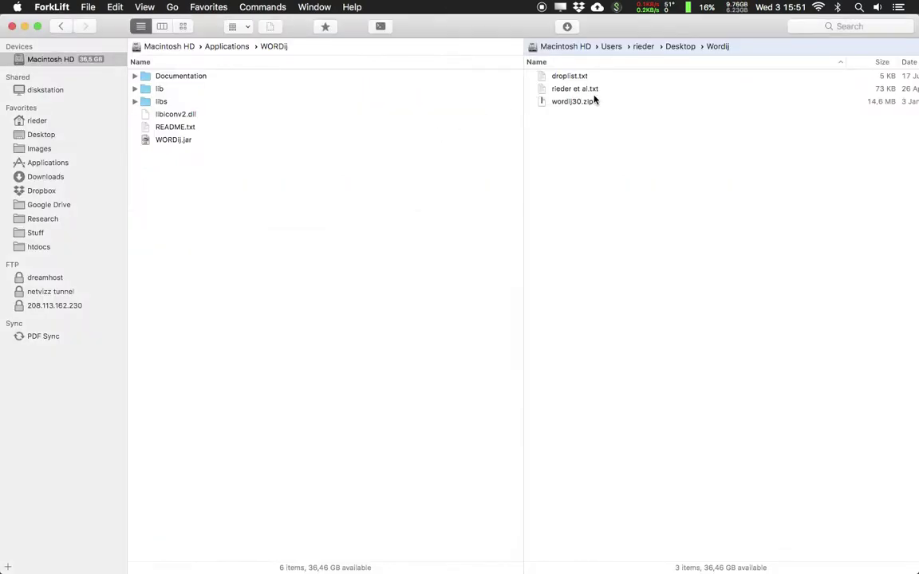
click(585, 103)
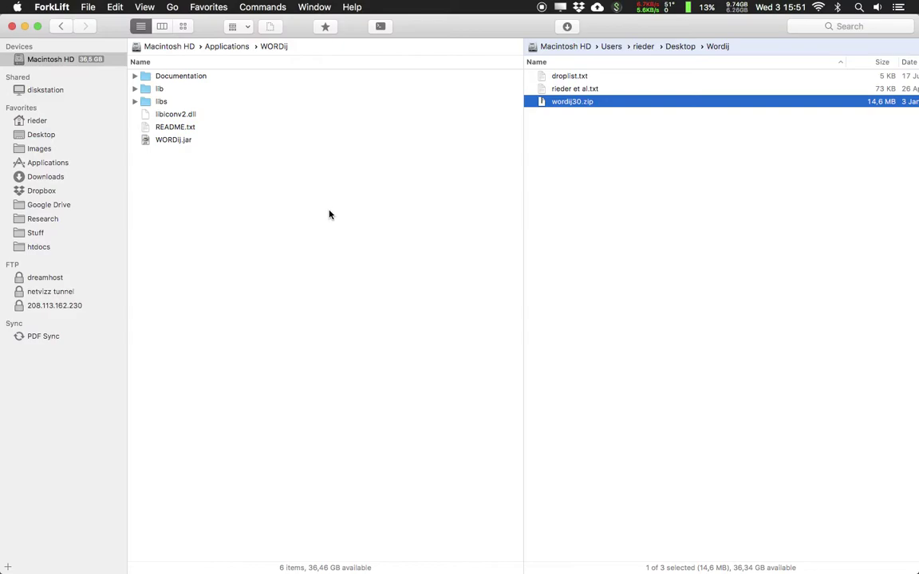
click(219, 201)
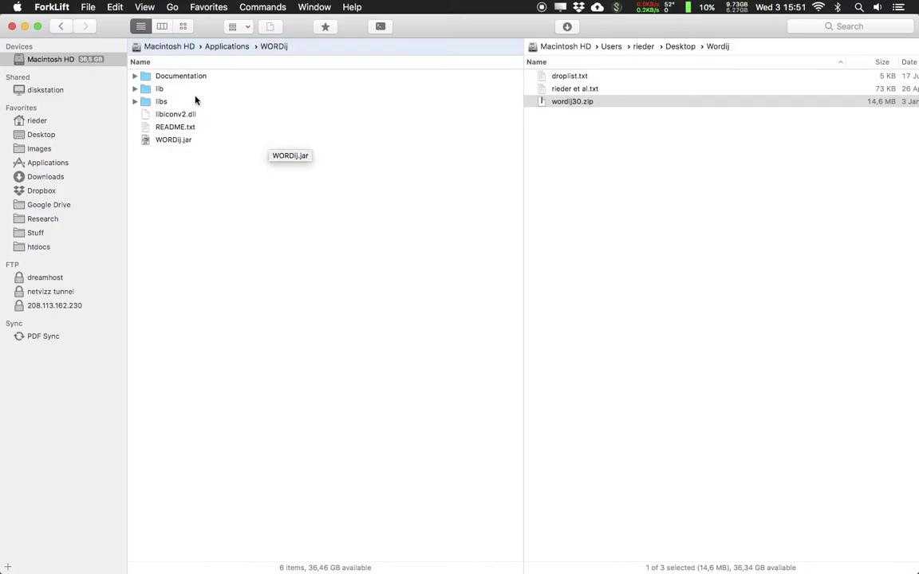
click(134, 76)
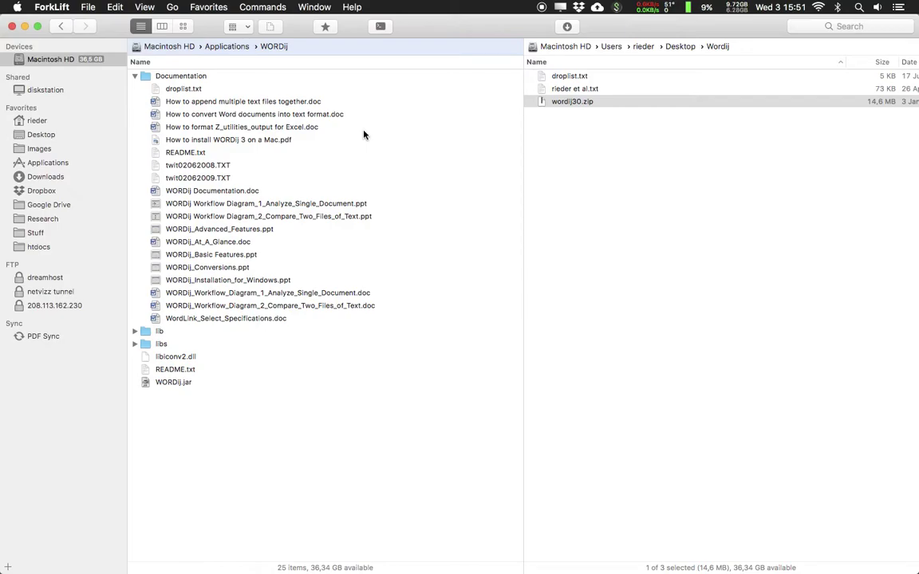
Step: Launch WORDij.jar with Jar Launcher and move the WORDij window toward the middle of the screen
click(187, 383)
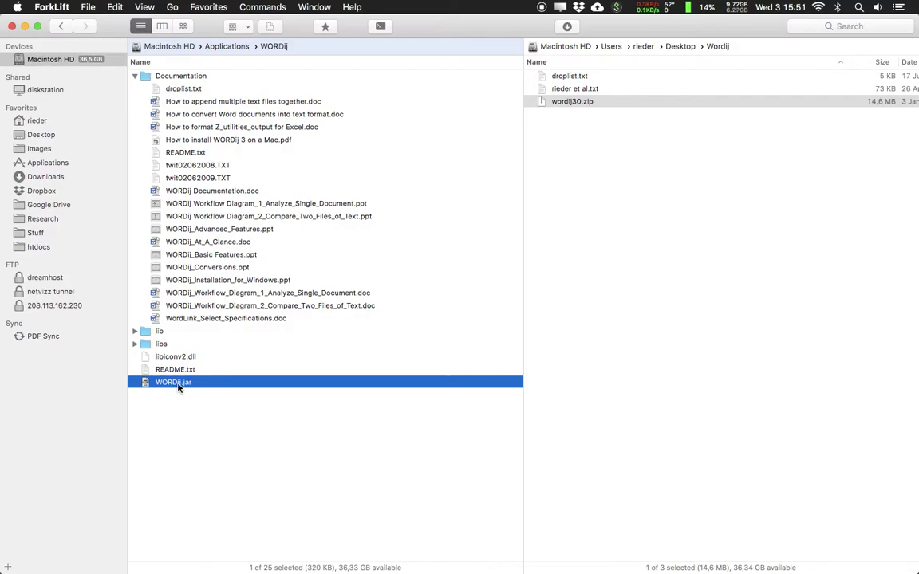
right_click(179, 387)
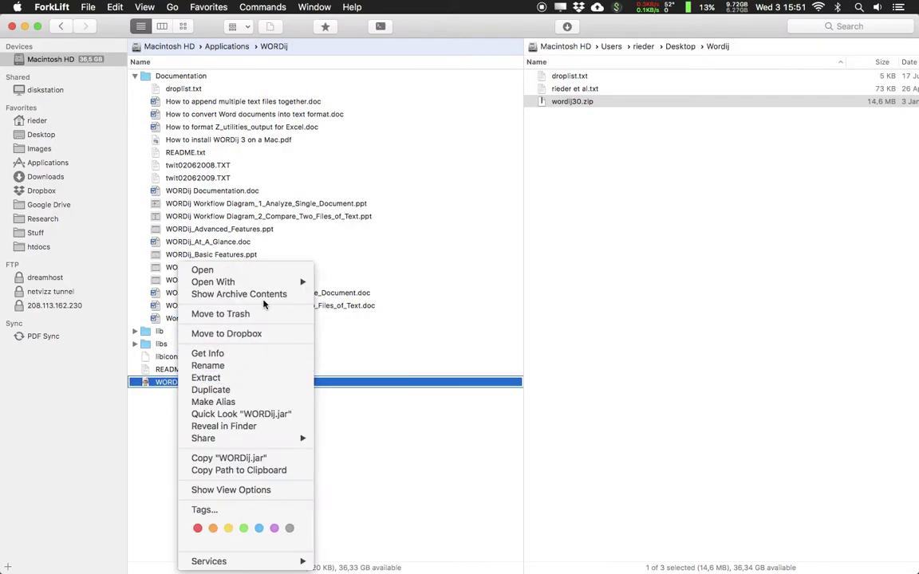
mouse_move(303, 284)
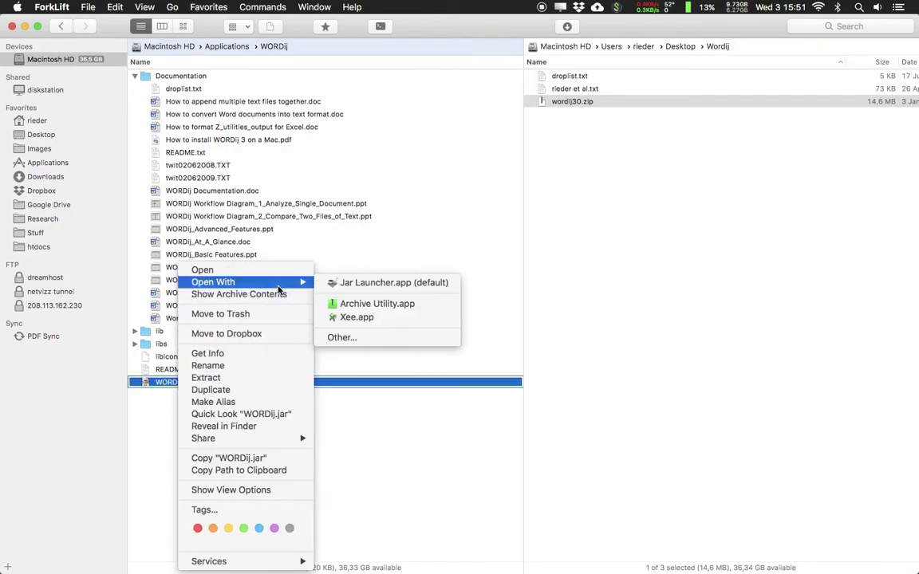
click(345, 283)
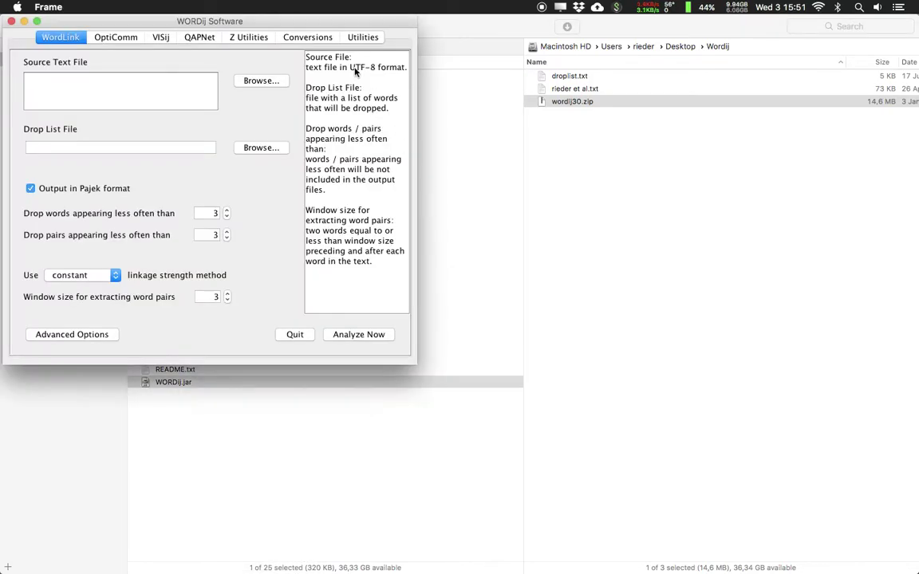
drag(304, 18, 438, 121)
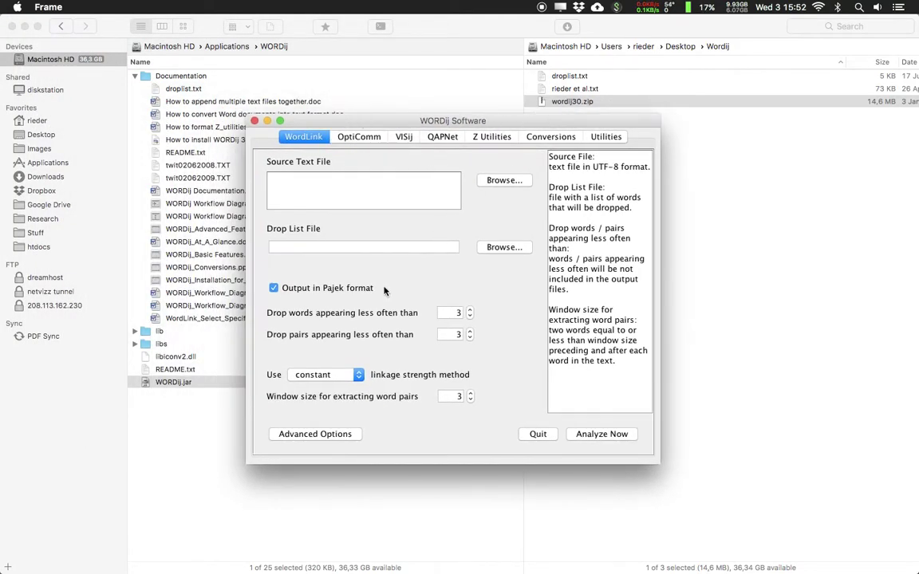
Step: Look through the OptiComm, VISij, QAPNet, Z Utilities, Conversions and Utilities modules and return to WordLink
click(359, 136)
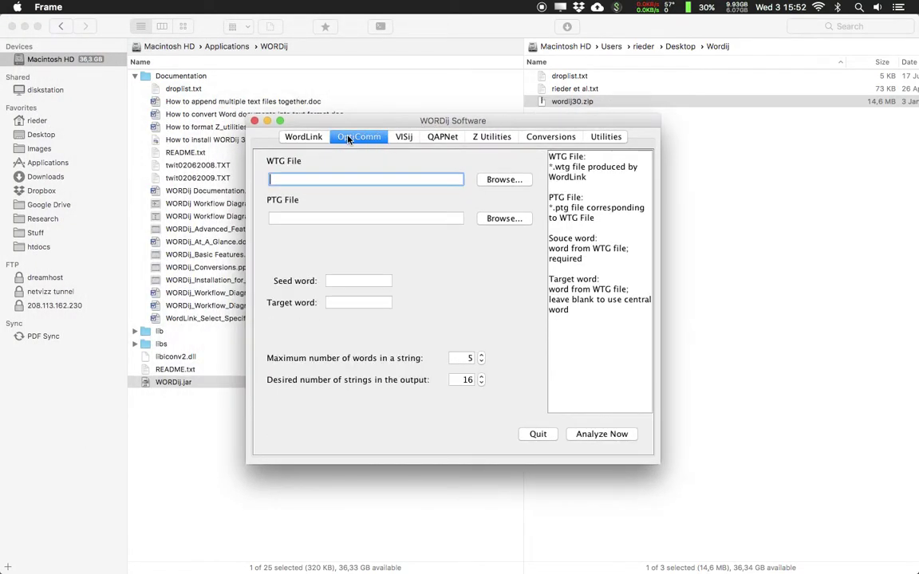
click(404, 137)
click(442, 136)
click(492, 137)
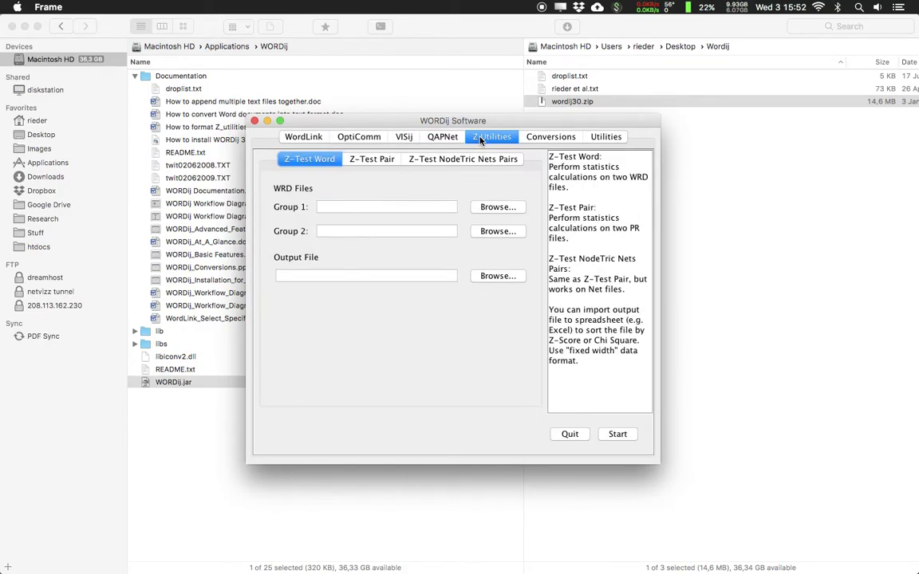
click(561, 137)
click(605, 136)
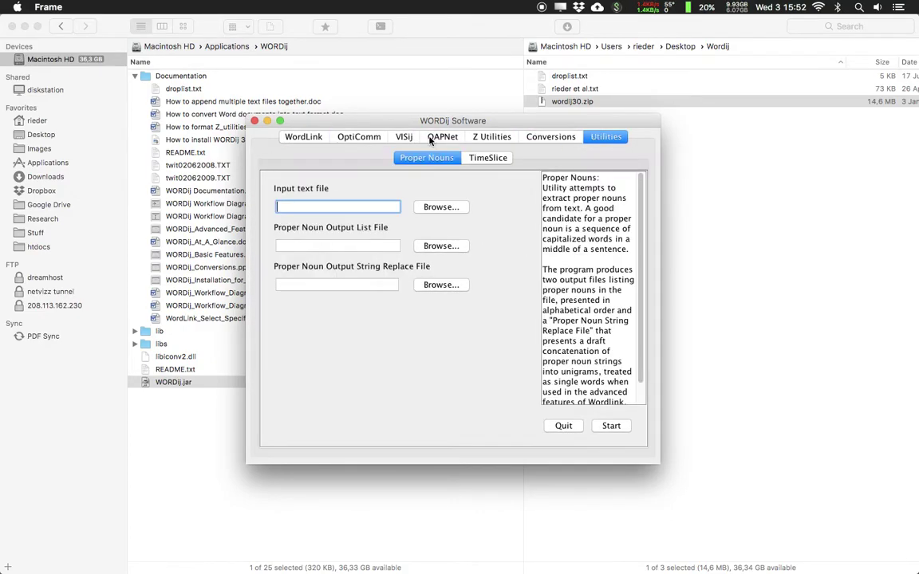
click(304, 138)
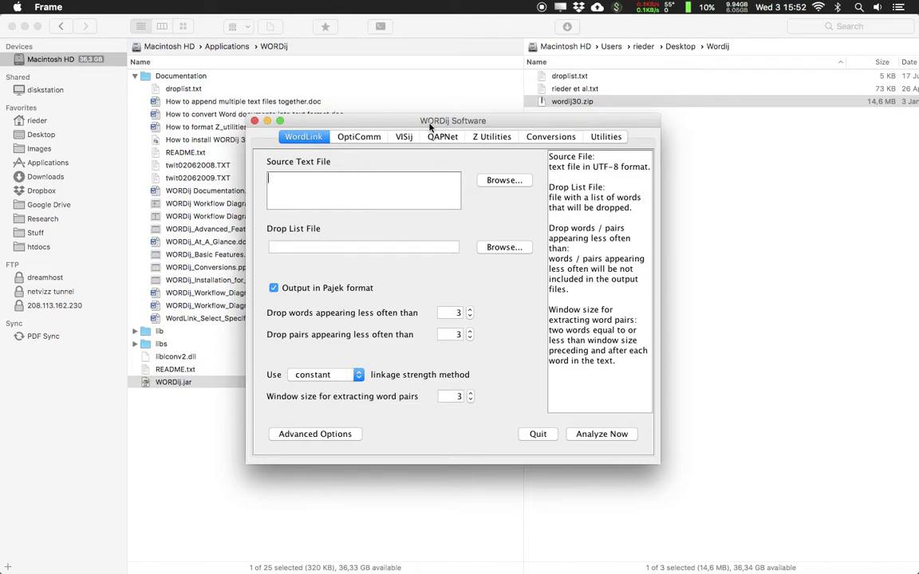
Step: Examine the VISij network view and the Z Utilities options alongside the WordLink settings
click(406, 138)
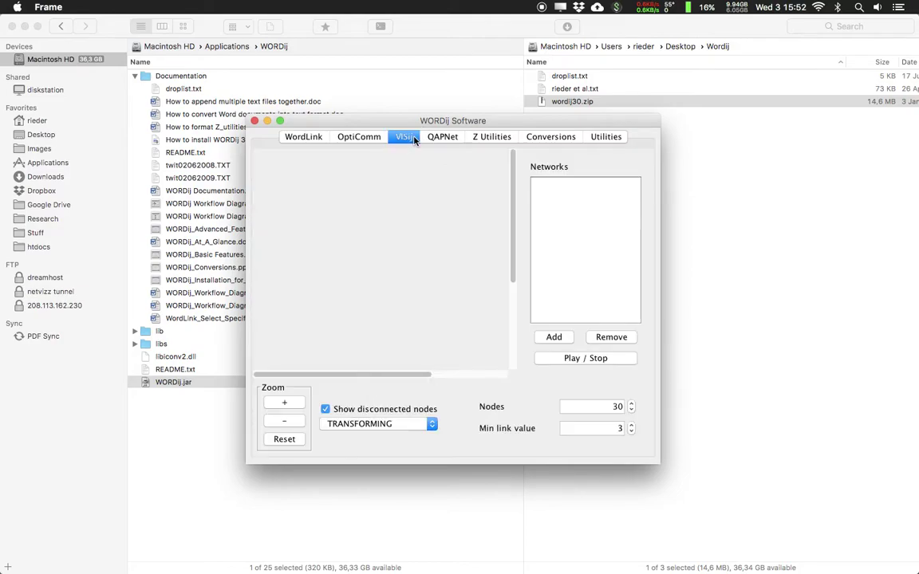
click(492, 137)
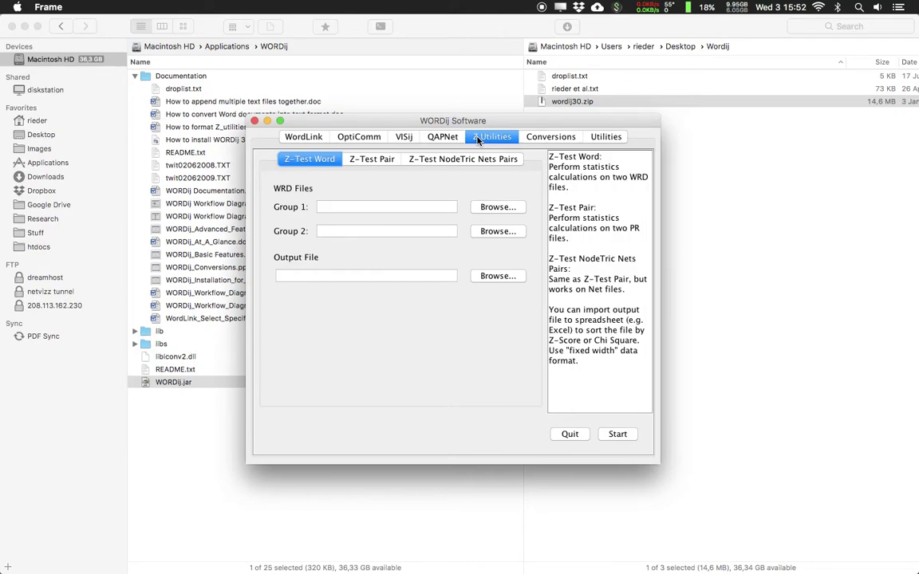
click(310, 136)
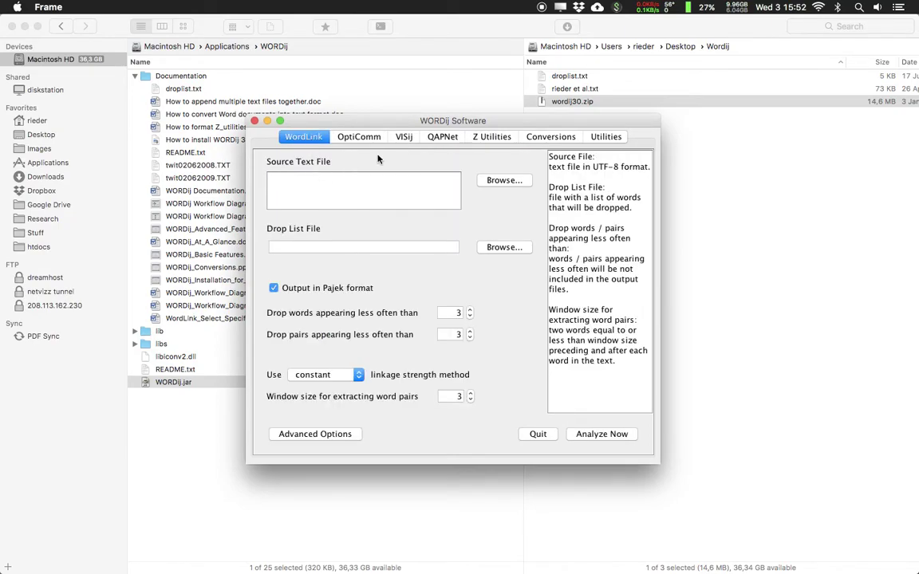
click(490, 137)
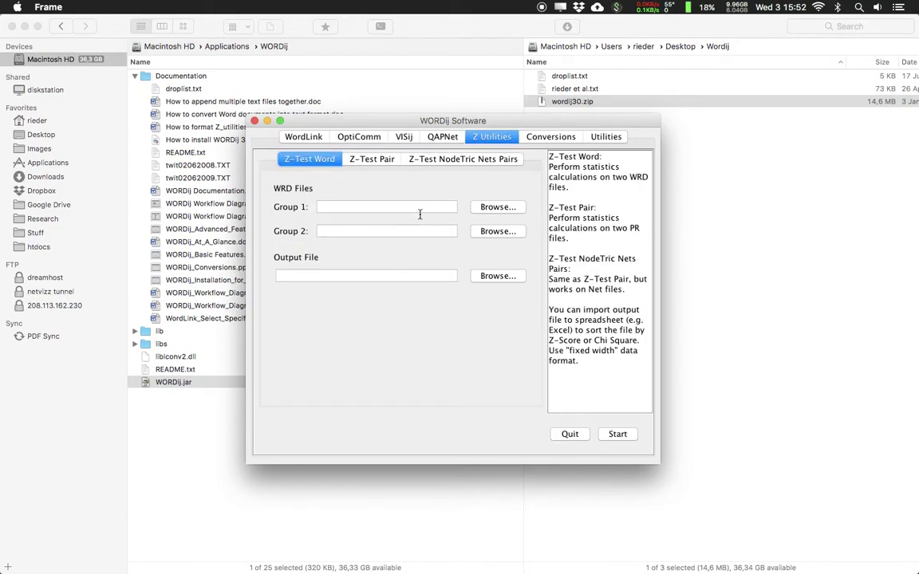
Step: Load "rieder et al.txt" from the Desktop Wordij folder as the WordLink source text file
click(304, 137)
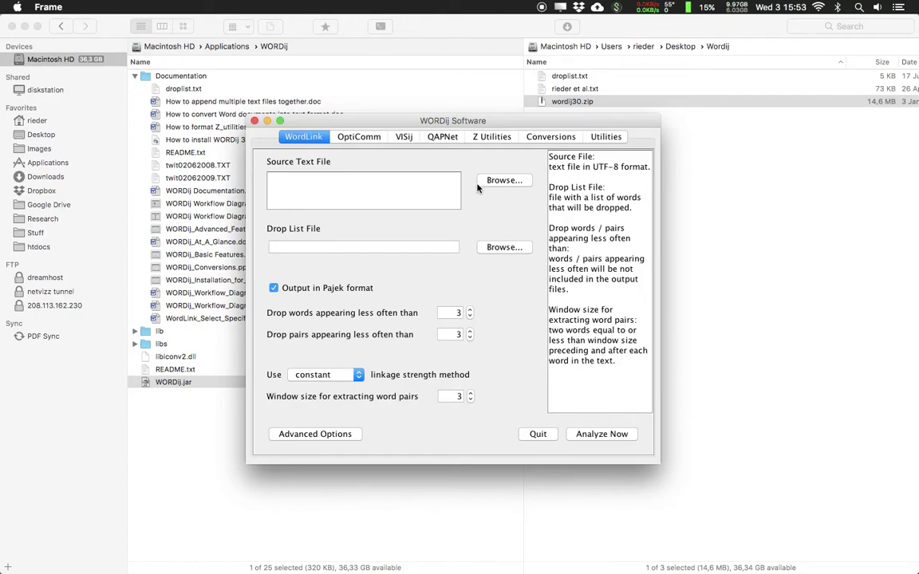
click(503, 181)
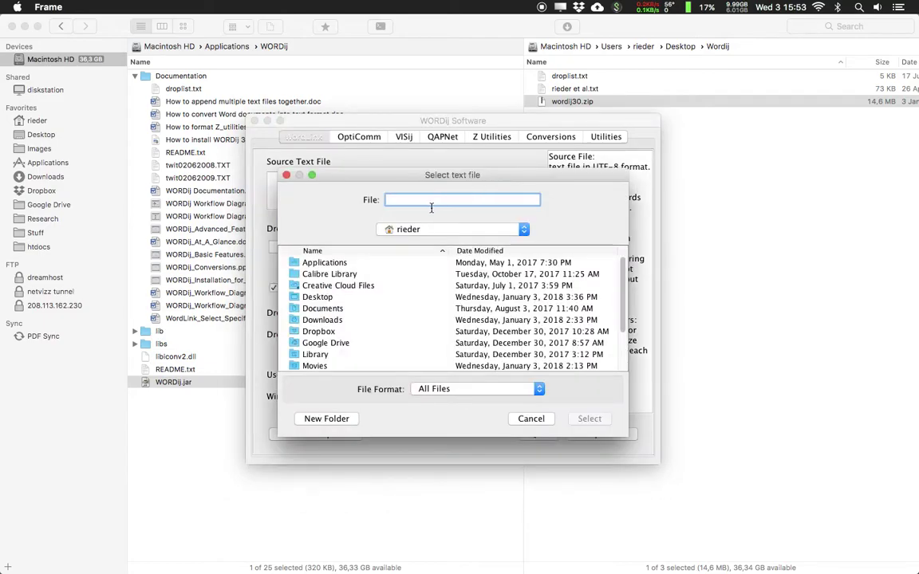
double_click(318, 298)
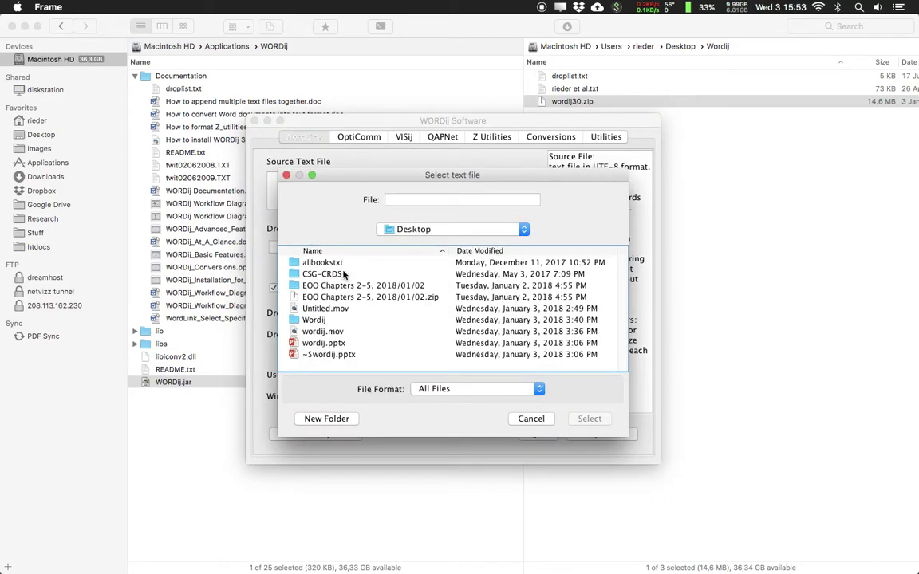
double_click(319, 320)
click(343, 275)
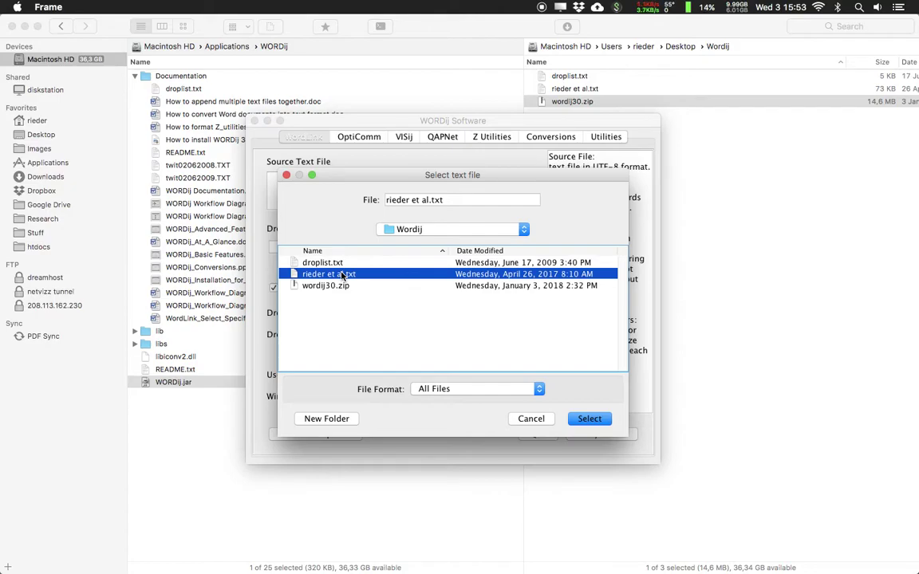
double_click(343, 276)
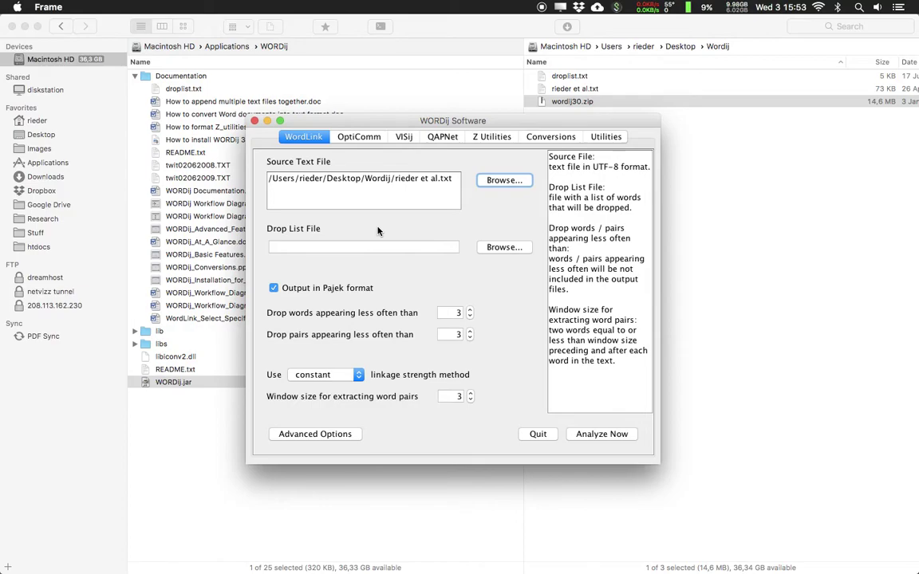
Step: Locate droplist.txt in the Documentation and Desktop Wordij folders, and load the Desktop copy as the WordLink drop list file
click(625, 103)
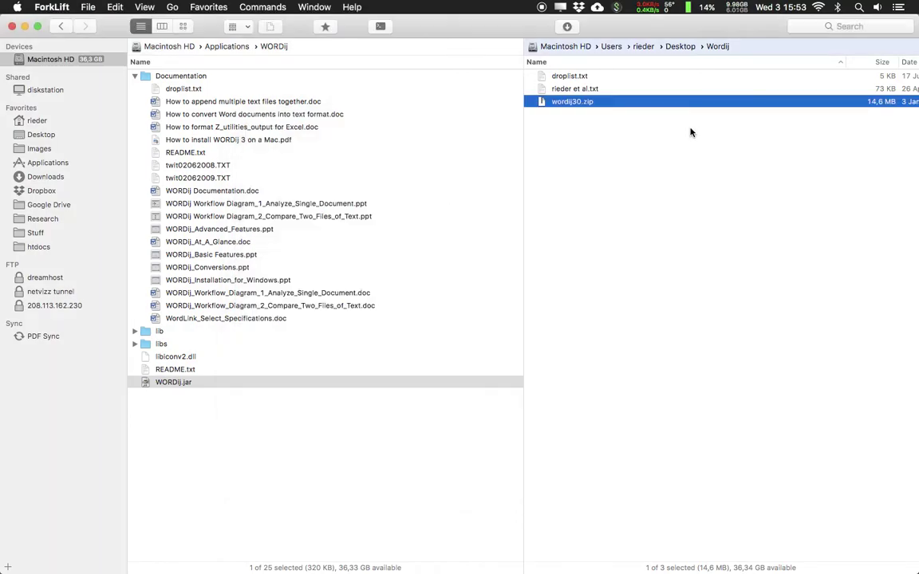
click(204, 89)
click(657, 196)
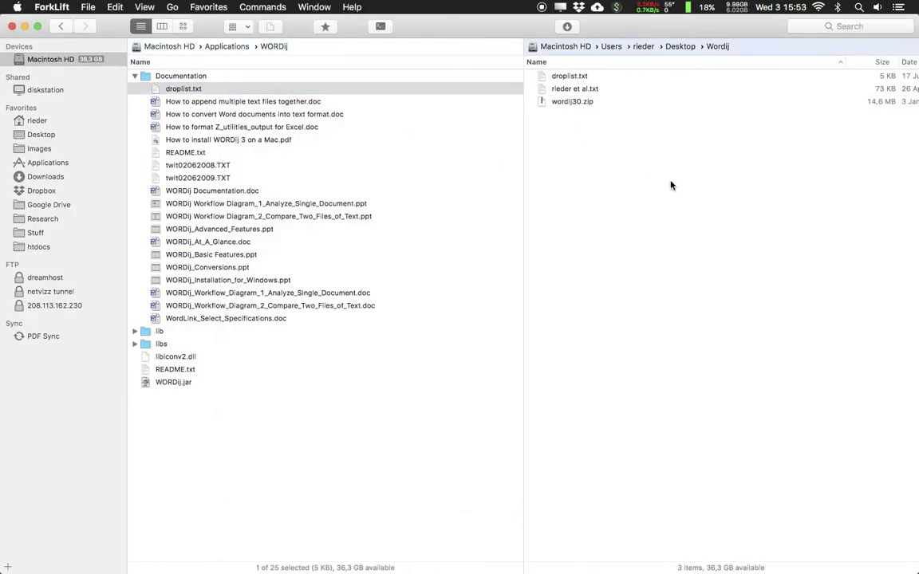
click(574, 77)
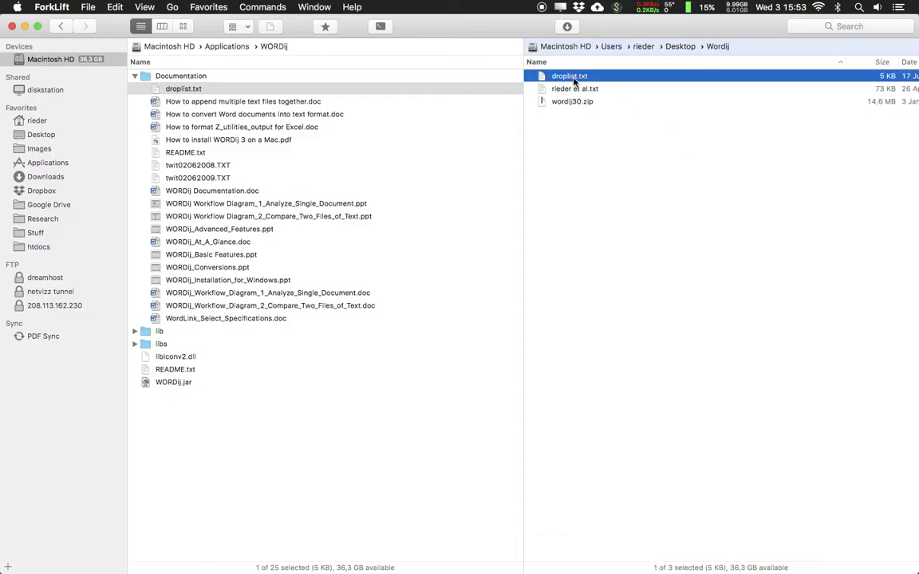
key(alt+Tab)
key(alt+Tab)
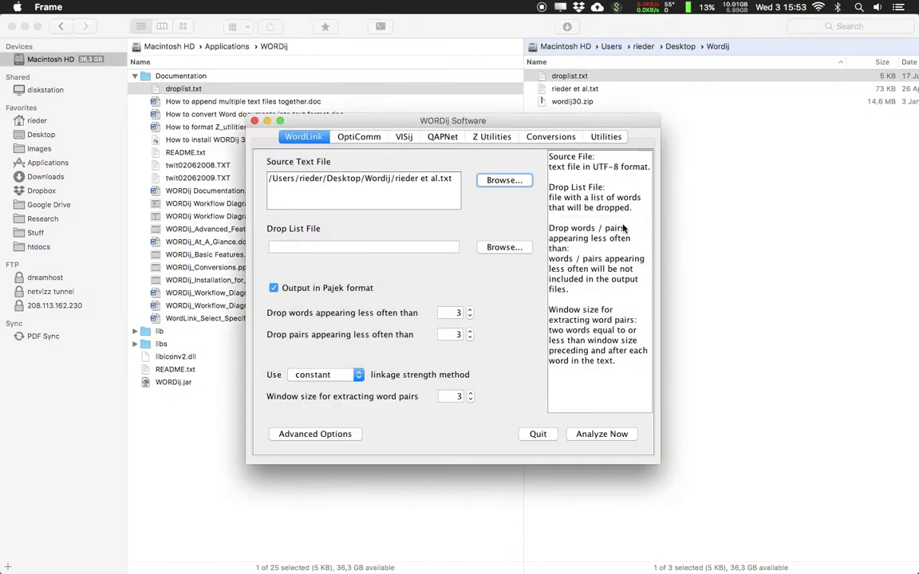
click(504, 247)
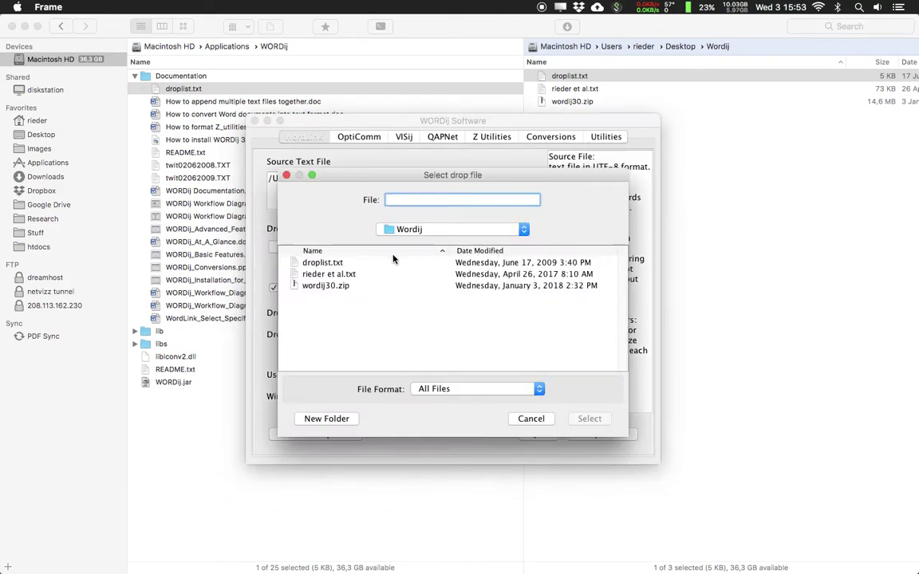
double_click(326, 264)
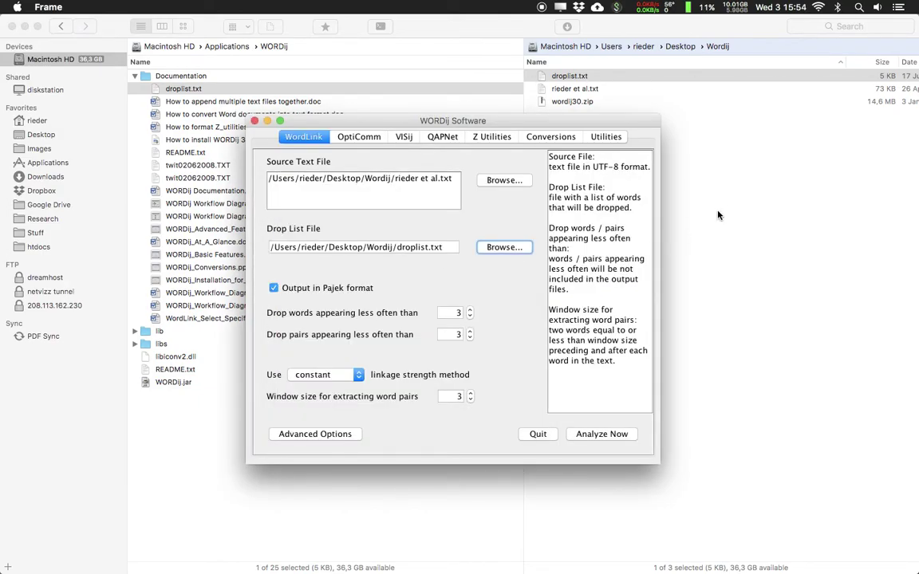
Step: Open droplist.txt from the Desktop Wordij folder in TextEdit, read through its excluded words, and return to the WORDij window
click(605, 63)
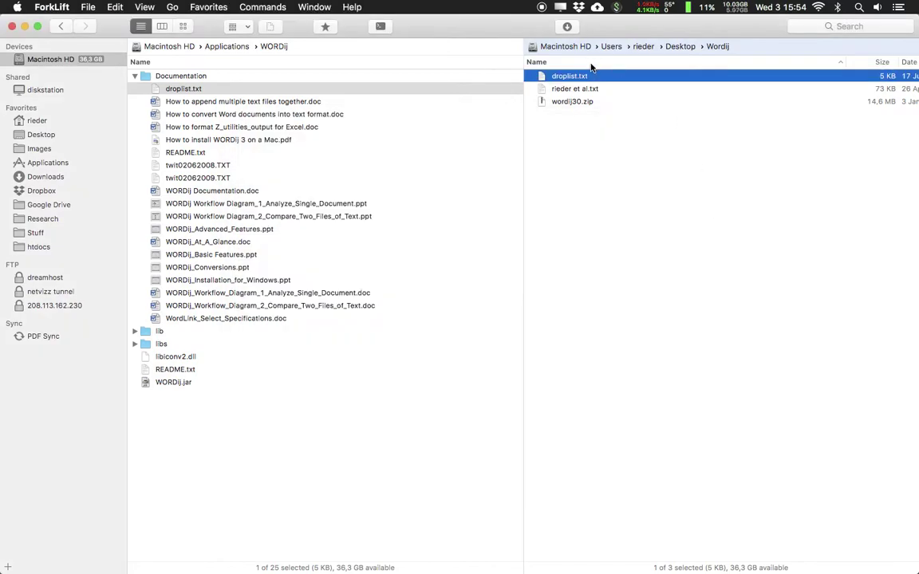
double_click(586, 75)
scroll(467, 147, down, 2)
scroll(353, 148, up, 2)
scroll(262, 146, down, 1)
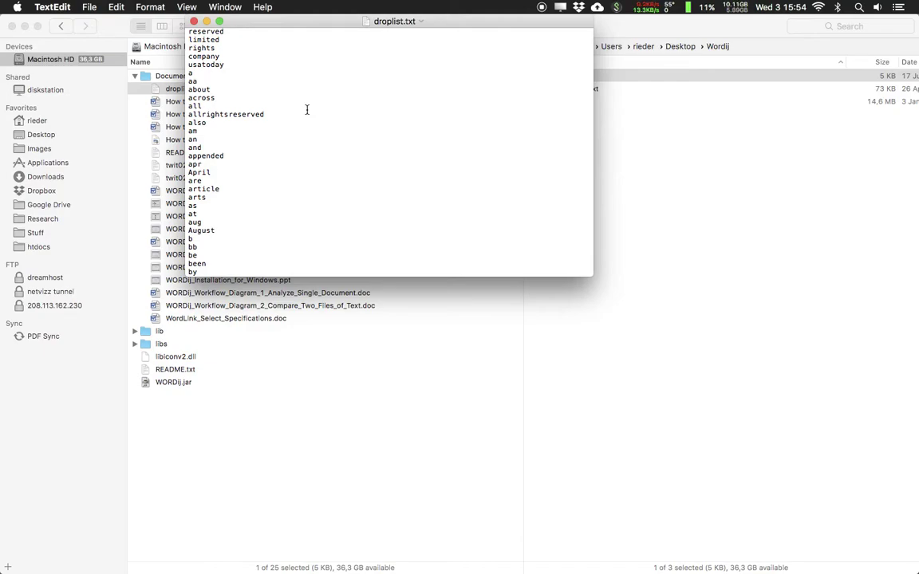
click(671, 193)
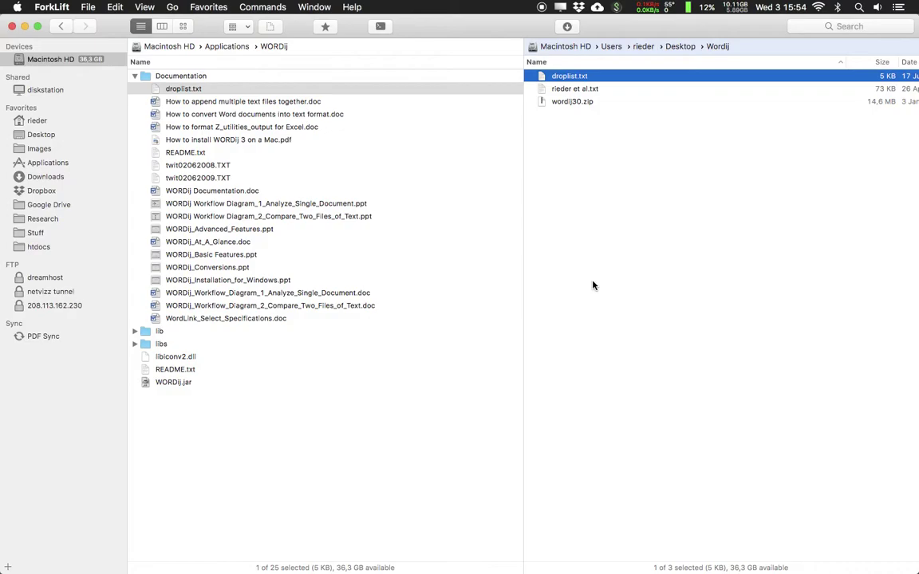
key(alt+Tab)
key(alt+Tab)
key(alt+Tab)
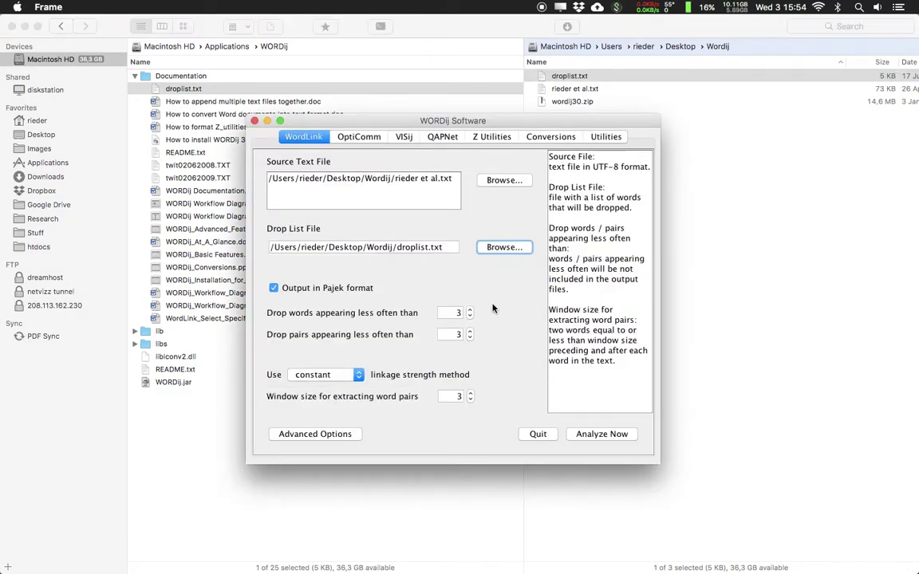
Step: Review the Pajek output option and the linkage strength methods, keeping Pajek output enabled and the method set to constant
click(273, 289)
click(273, 289)
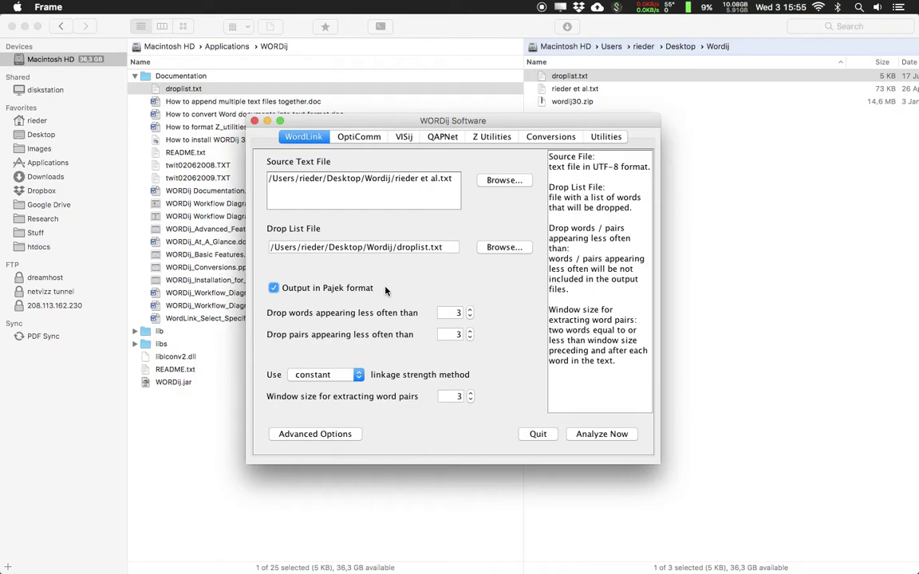
click(273, 289)
click(439, 393)
click(352, 376)
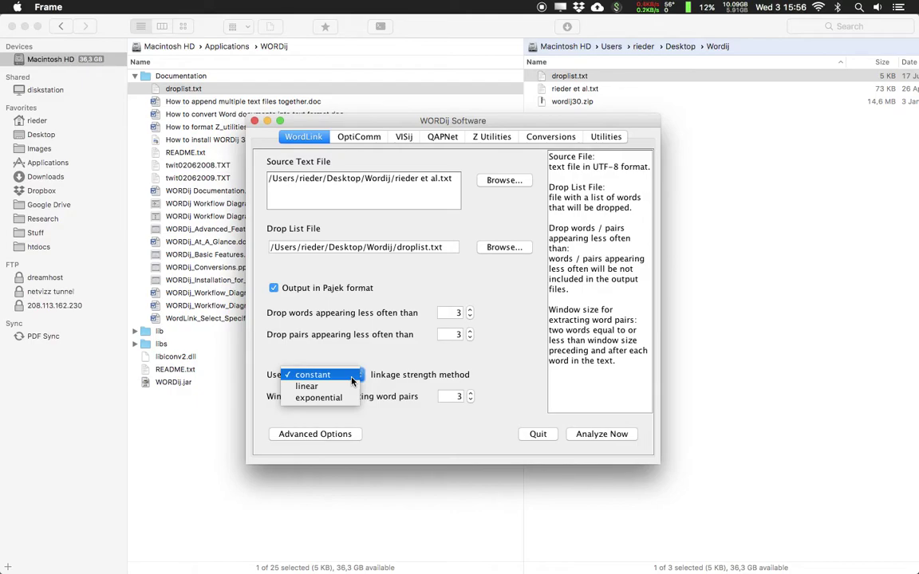
click(354, 376)
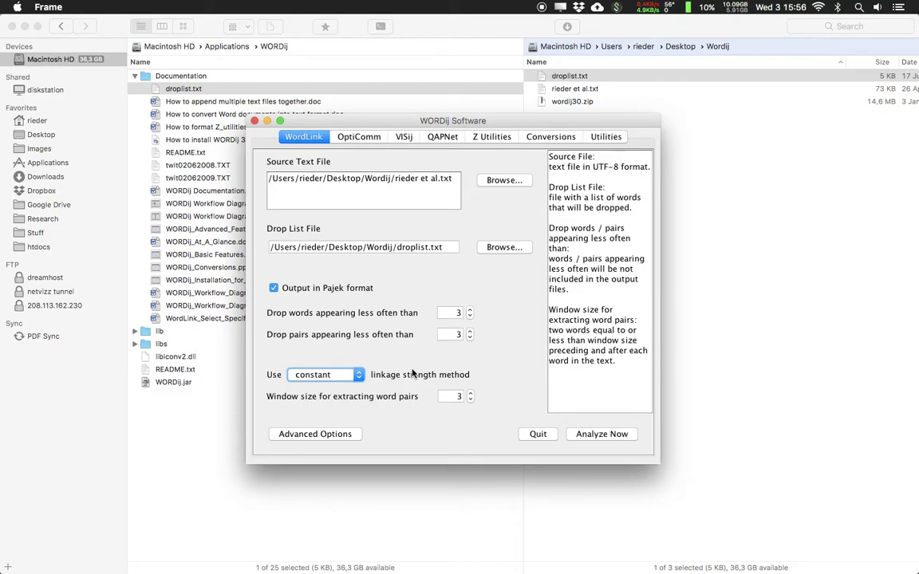
click(347, 382)
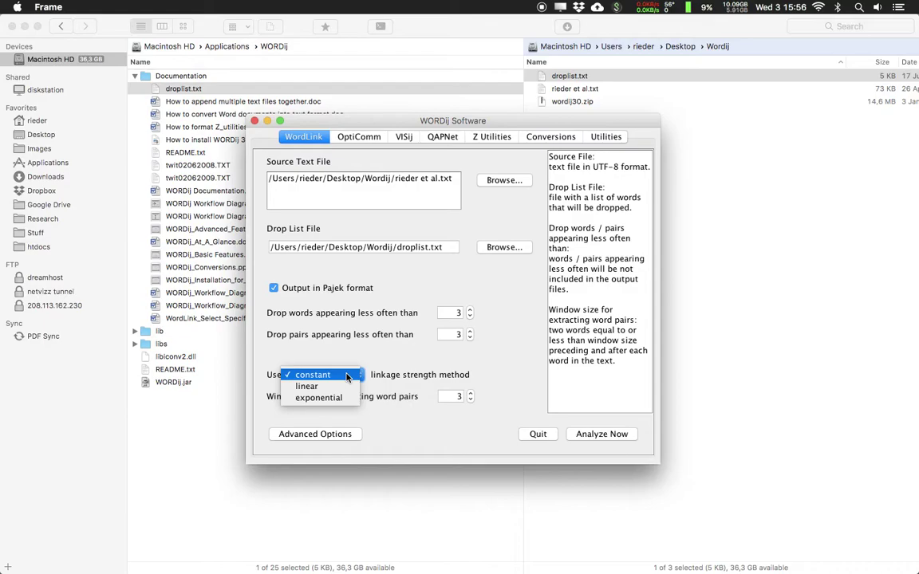
click(351, 376)
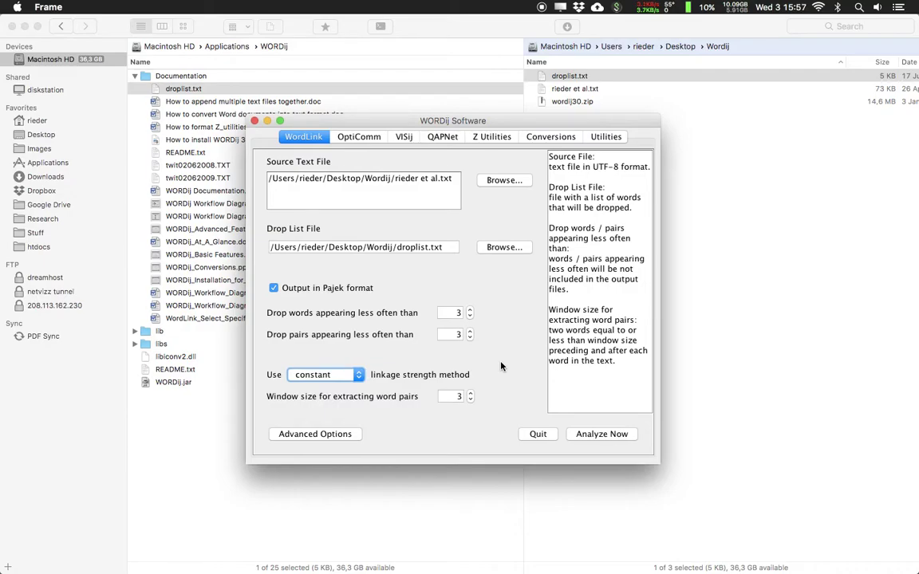
Step: Open the WordLink advanced options, enlarge their window to show every setting, and enable the Porter stemming algorithm
click(326, 435)
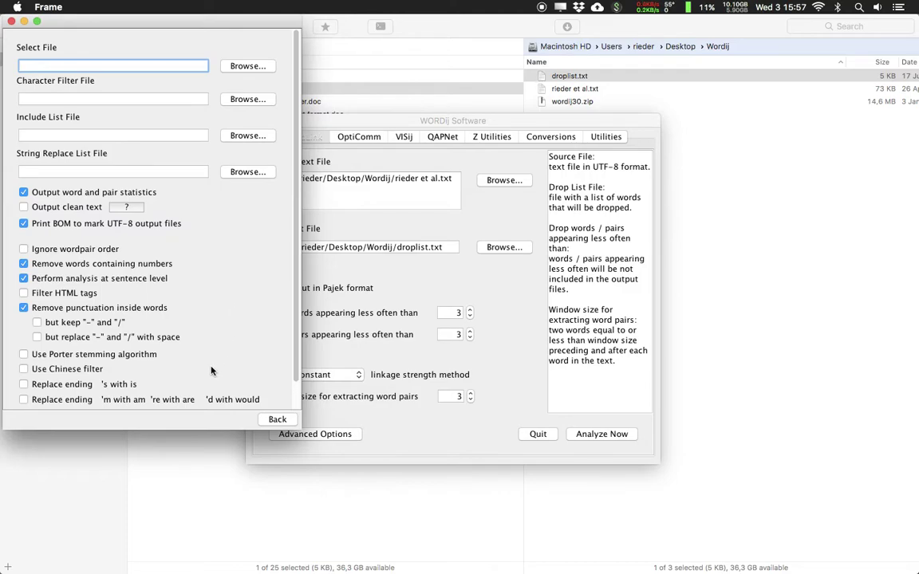
click(191, 428)
drag(190, 430, 188, 494)
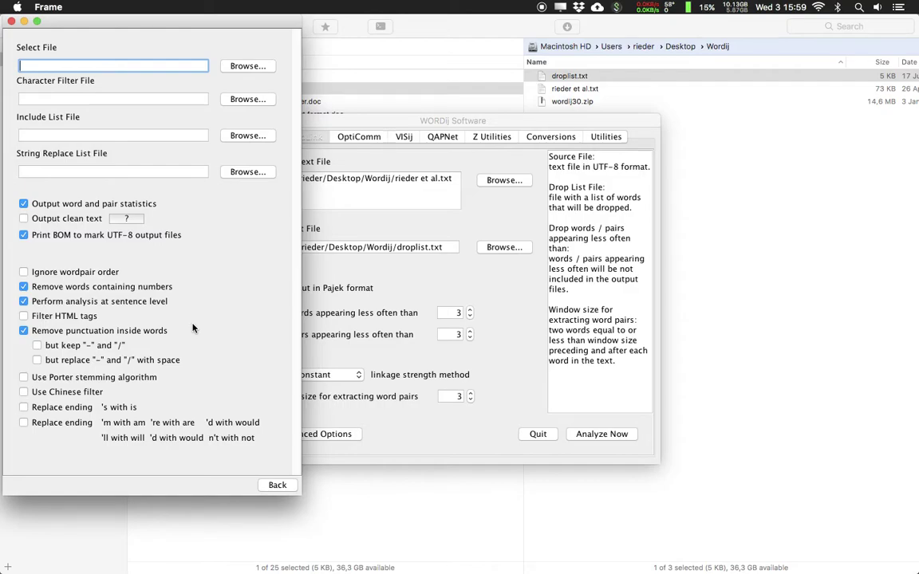
click(24, 378)
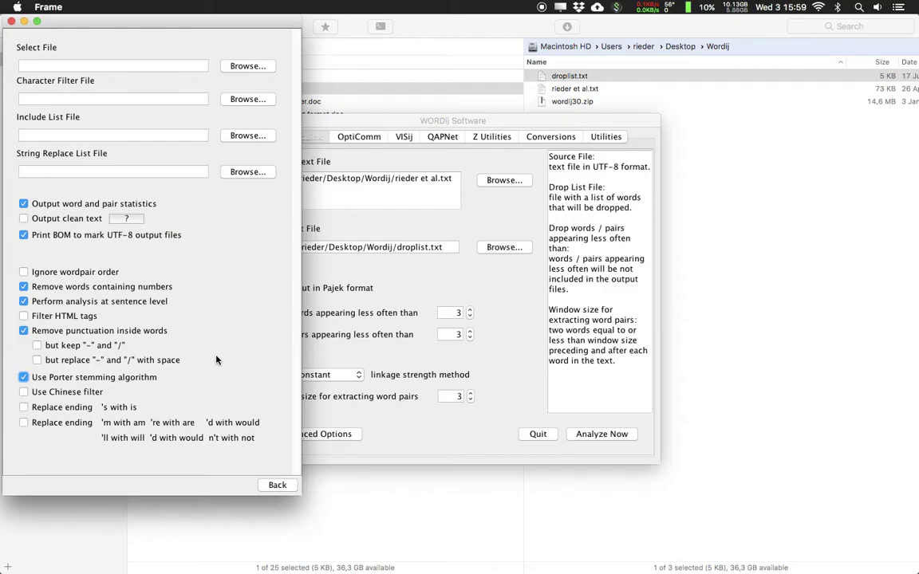
Step: Switch to the Porter Stemmer Online page in Safari and stem the provided example text
key(alt+Tab)
key(alt+Tab)
key(alt+Tab)
key(alt+Tab)
key(alt+Tab)
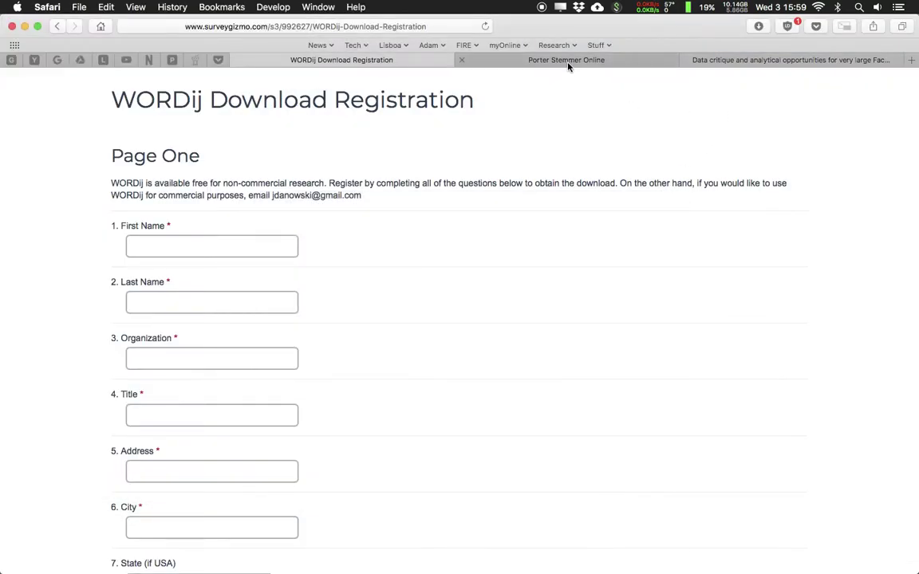
click(568, 62)
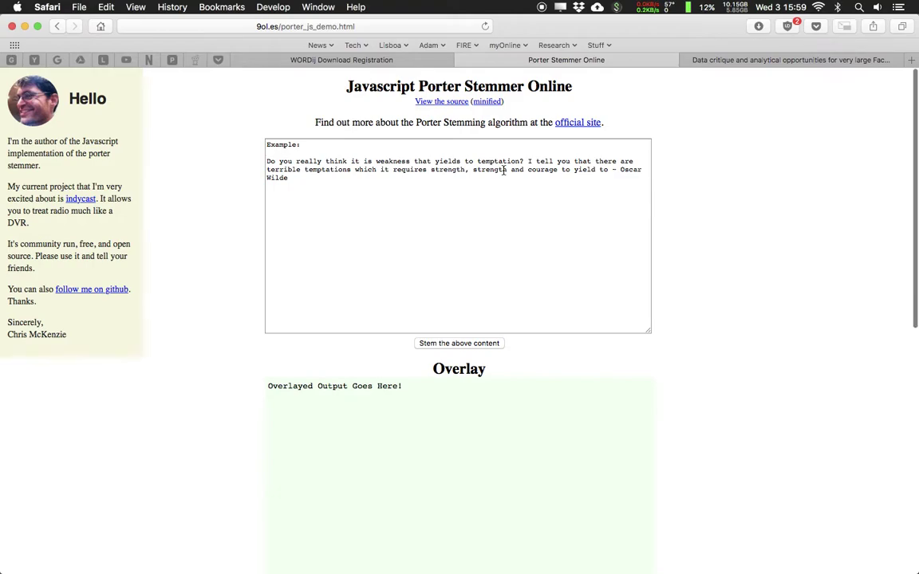
scroll(503, 170, down, 2)
scroll(503, 170, up, 2)
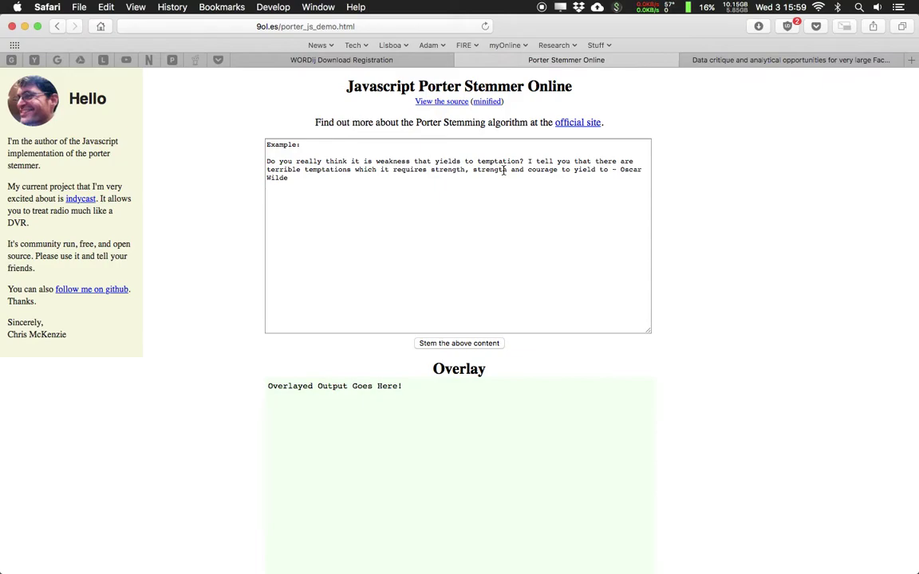
scroll(505, 170, down, 4)
click(470, 239)
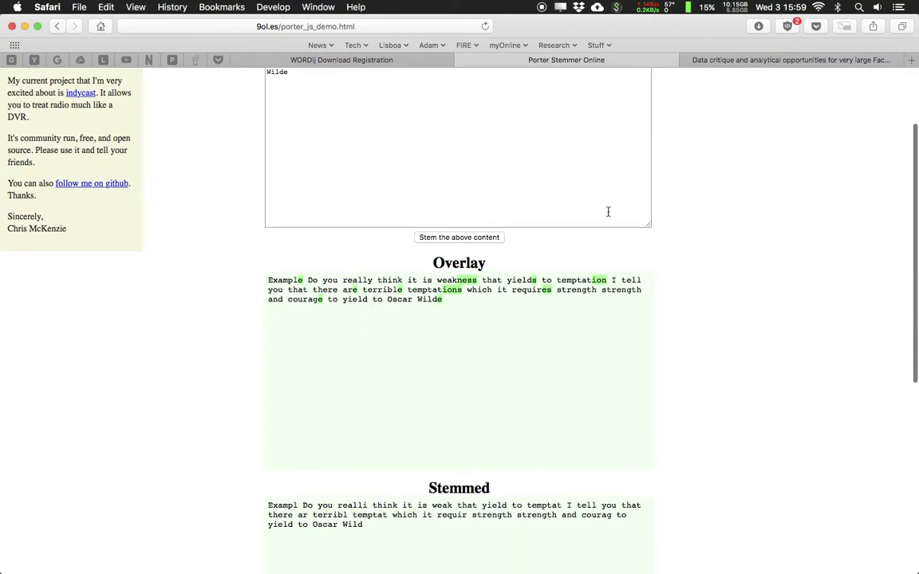
Step: Compare the example text with its overlay and stemmed output, marking the stems "Exampl" and "temptat"
scroll(705, 174, up, 4)
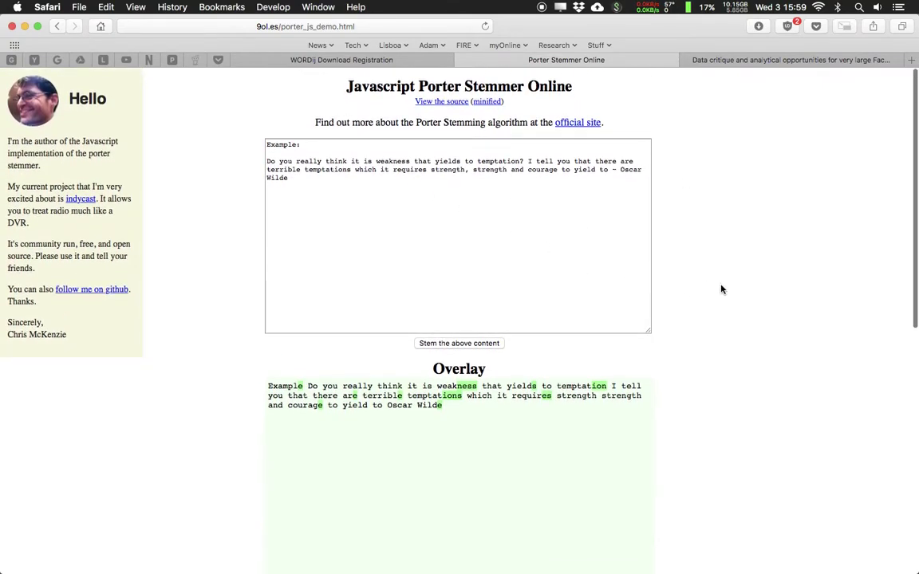
scroll(721, 290, down, 8)
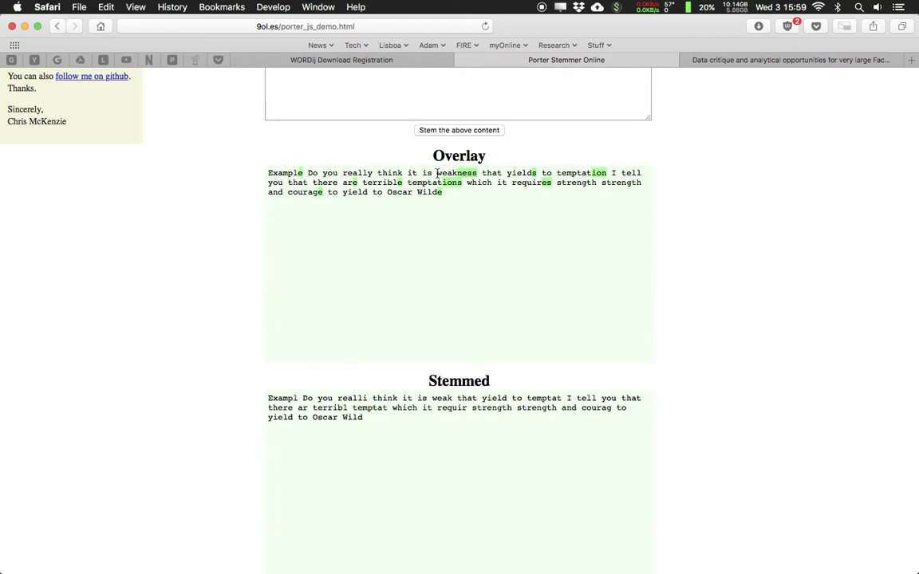
scroll(506, 230, down, 1)
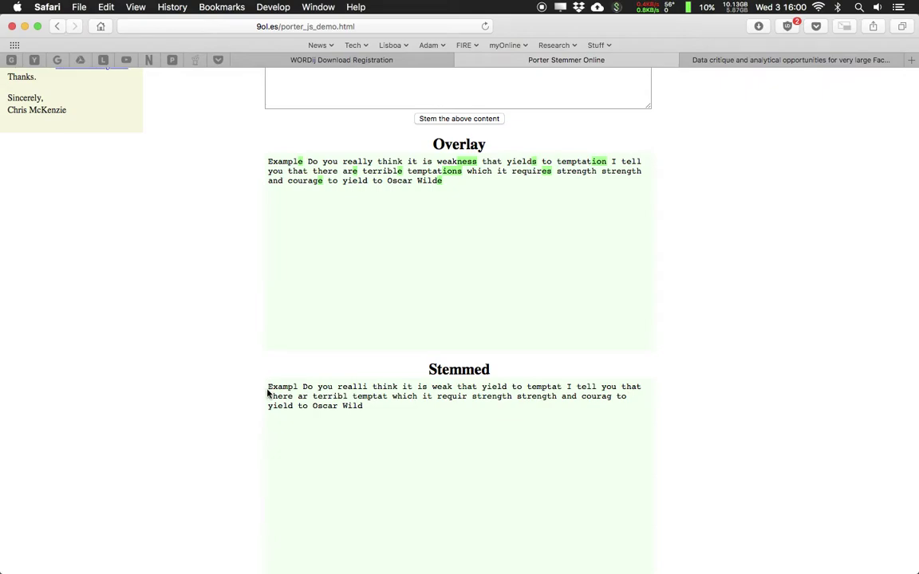
drag(268, 387, 295, 386)
drag(528, 387, 564, 385)
click(562, 389)
Step: Switch back to WORDij, move its main window clear of the advanced options, and close those options
key(alt+Tab)
key(alt+Tab)
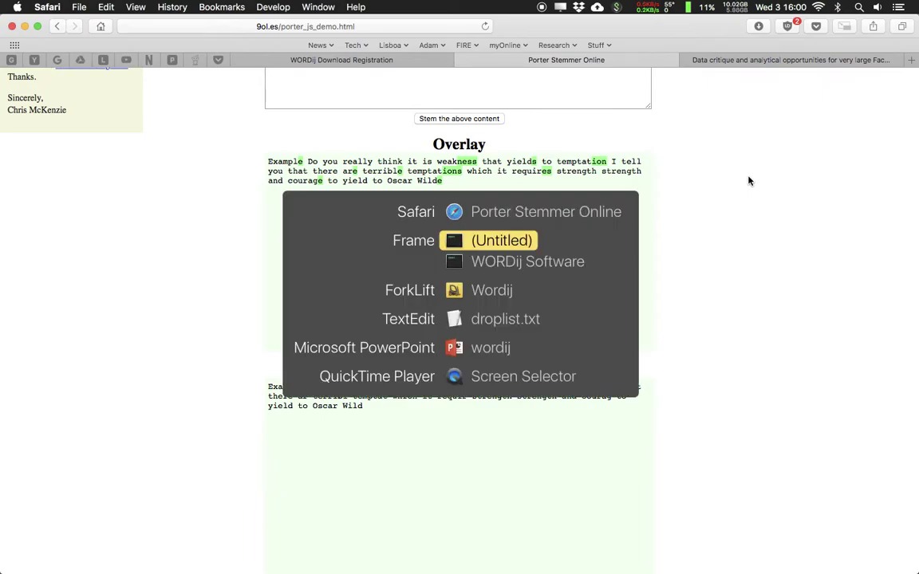
key(alt+Tab)
key(alt+Tab)
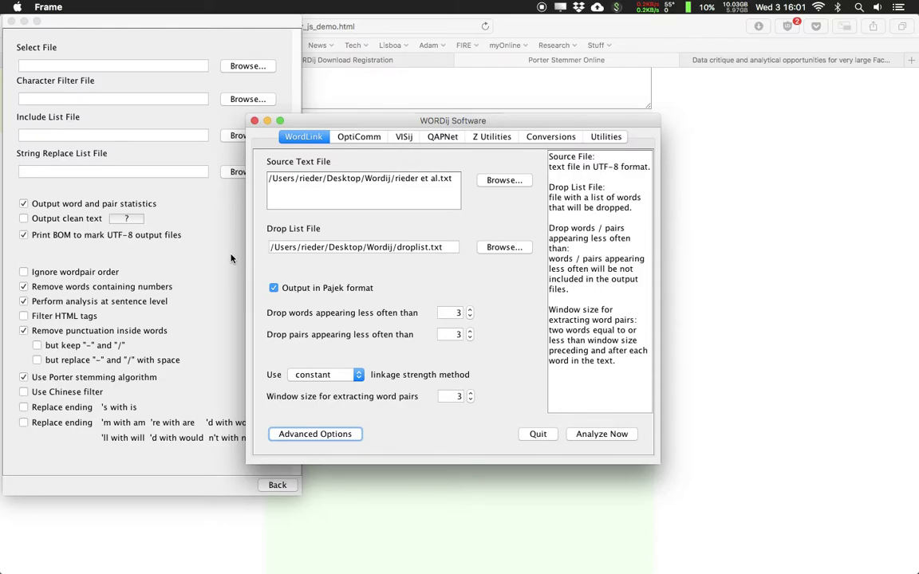
drag(350, 121, 415, 63)
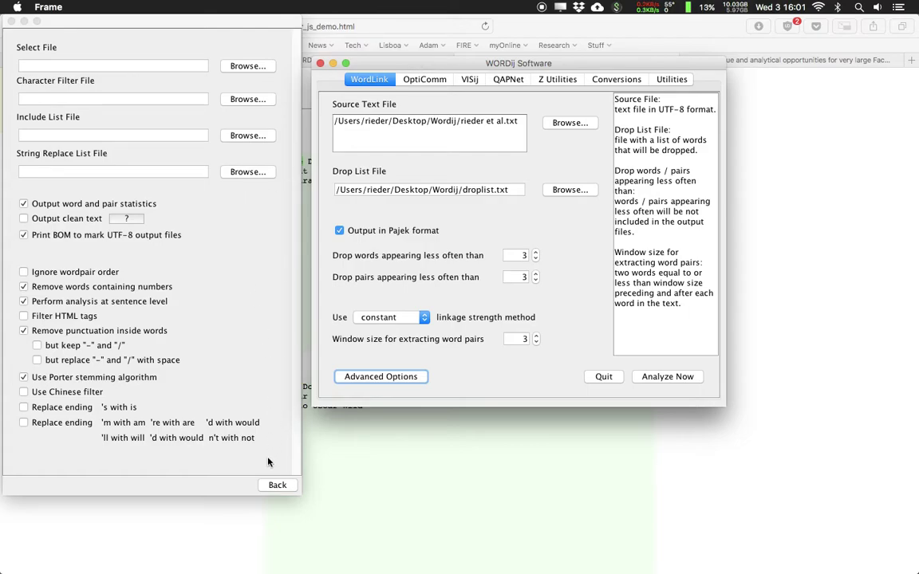
click(270, 485)
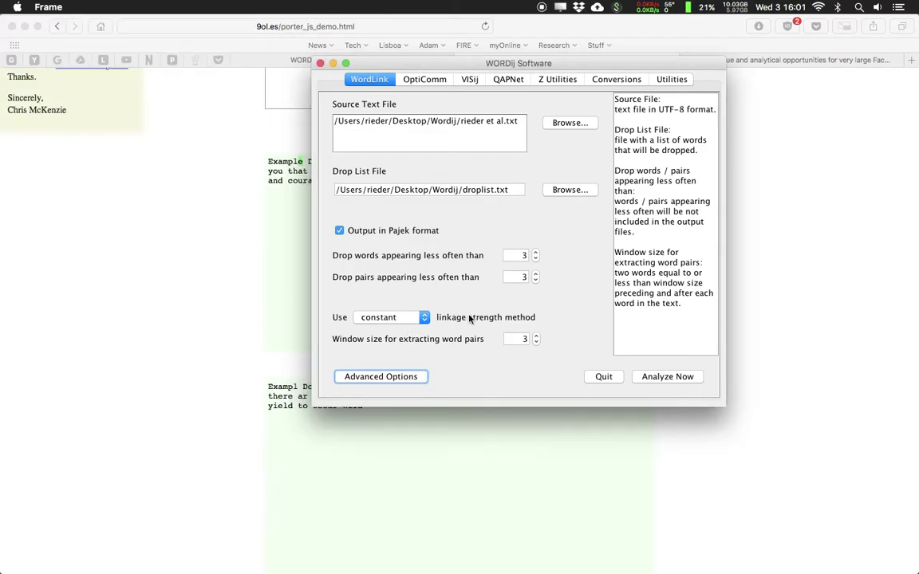
Step: Run the WordLink analysis, dismiss the completion message, and enlarge the log window to show the whole log
click(658, 380)
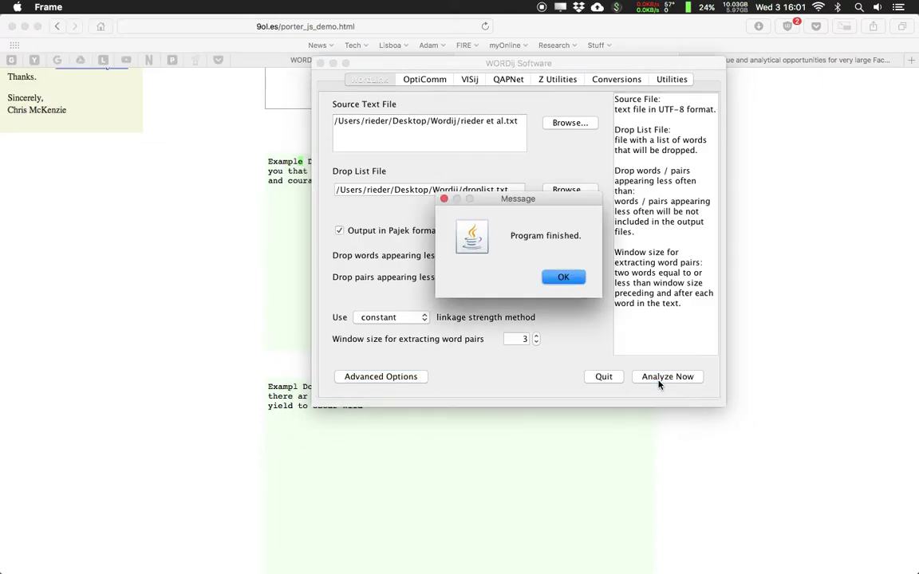
click(571, 283)
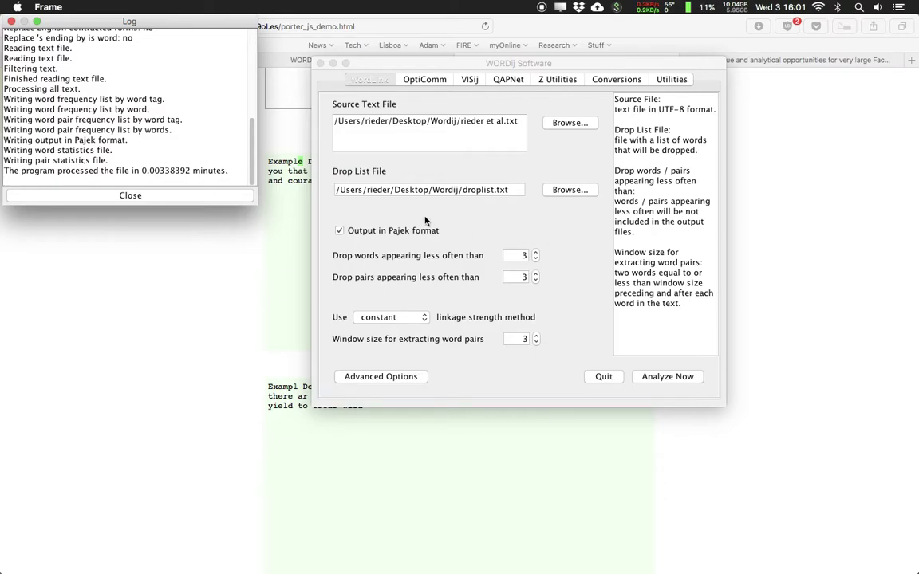
click(201, 203)
drag(201, 209, 230, 419)
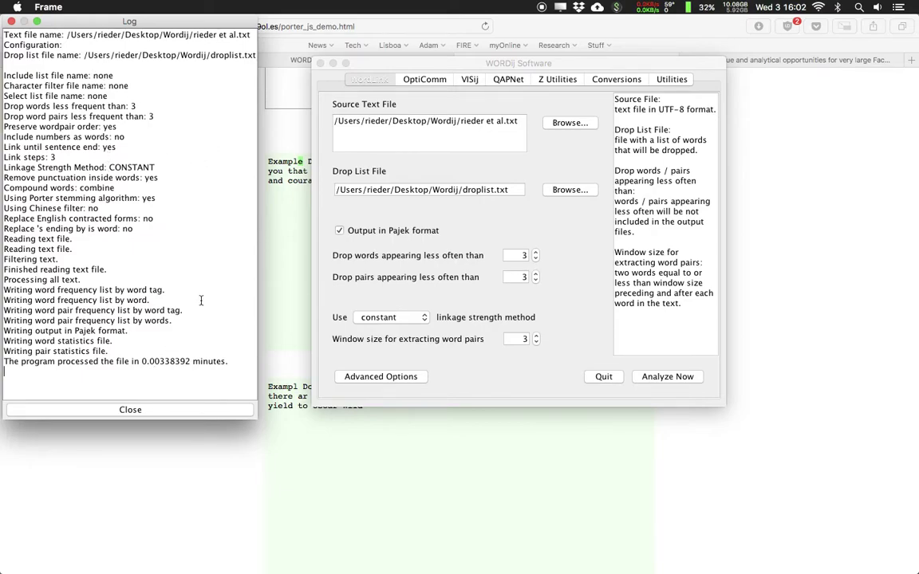
Step: Switch to ForkLift and review the analysis output files in the Desktop Wordij folder, selecting the source file "rieder et al.txt"
key(super+Tab)
key(super+Tab)
key(super+Tab)
key(super+Tab)
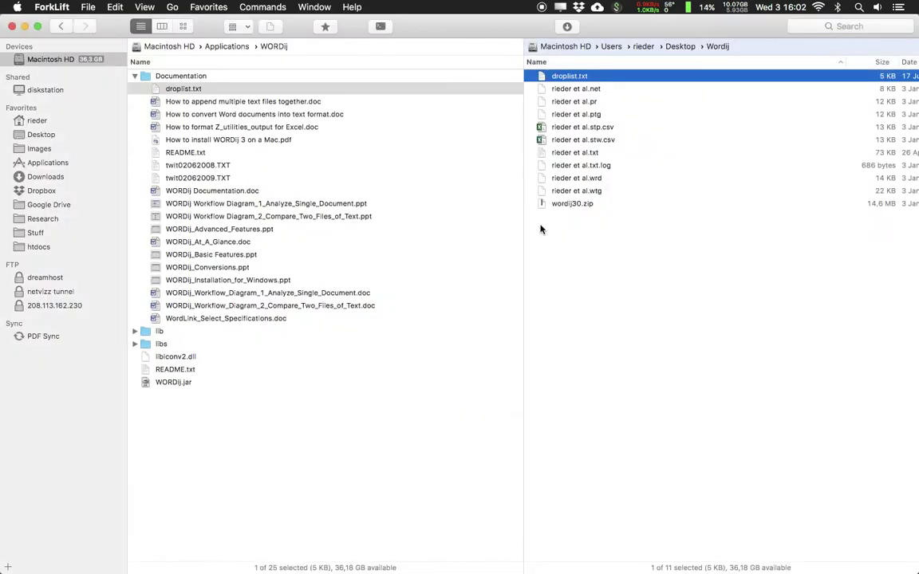
click(621, 258)
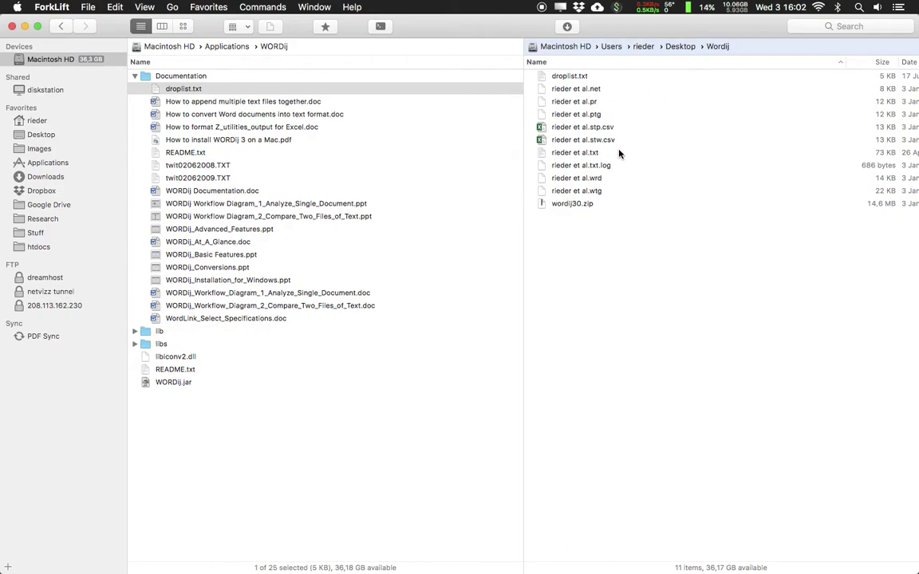
click(582, 153)
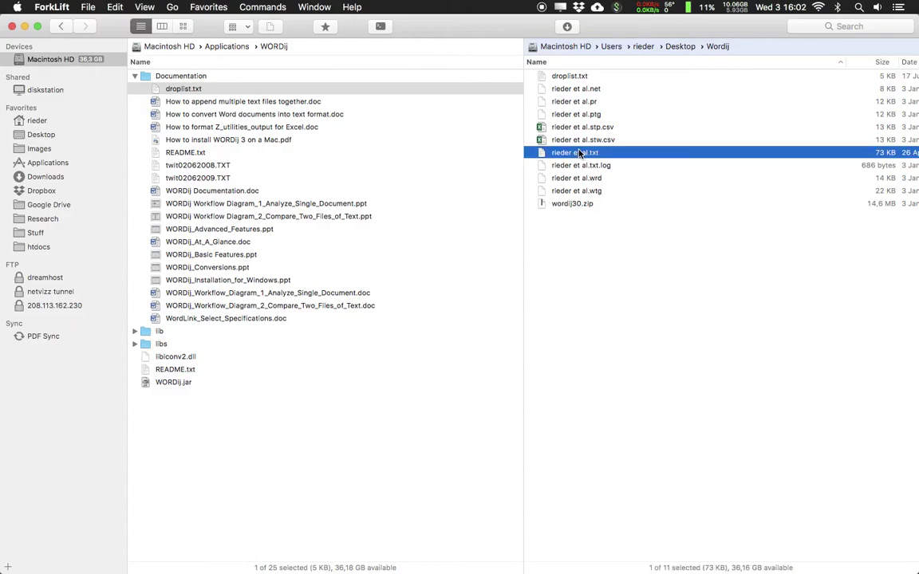
Step: Identify the generated output files by selecting rieder et al.net through rieder et al.wtg without the source text, and clear the selection
click(591, 205)
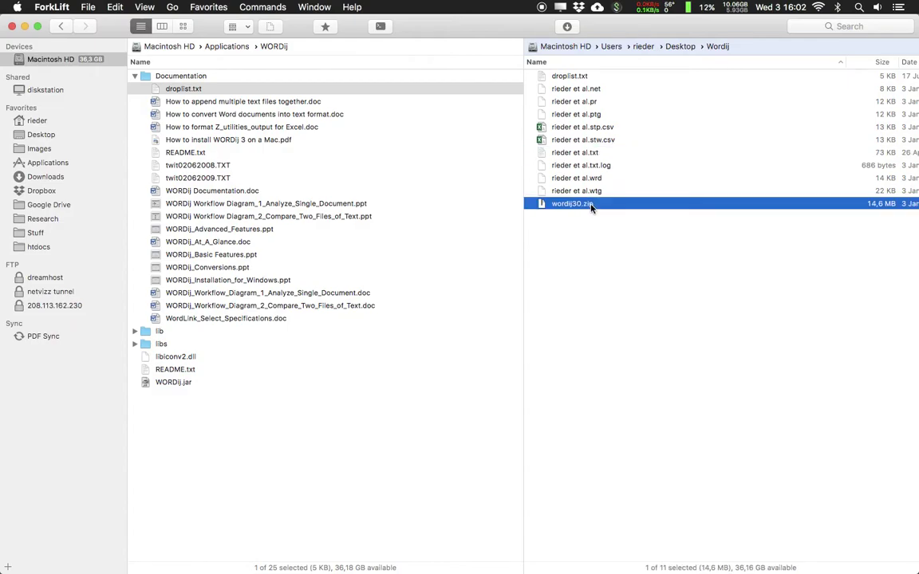
click(601, 78)
click(598, 88)
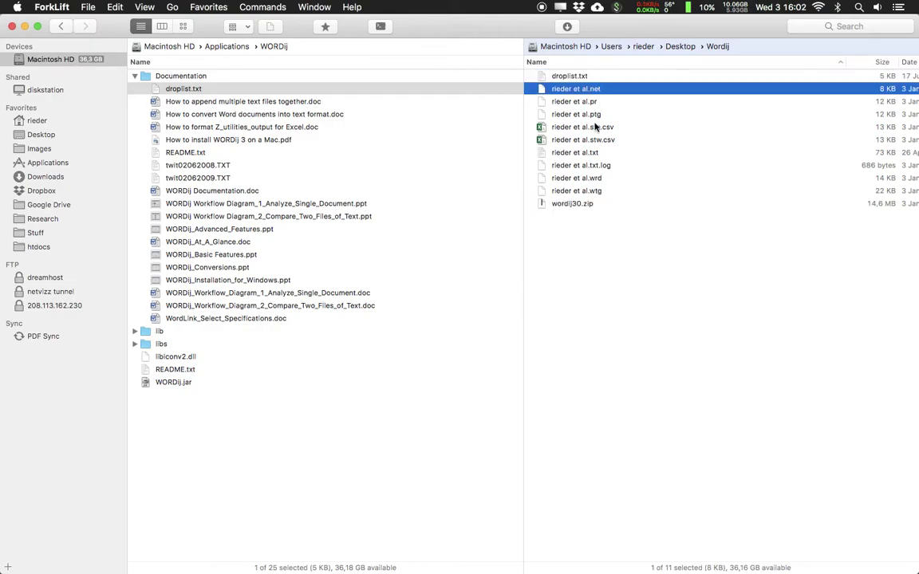
shift+click(587, 188)
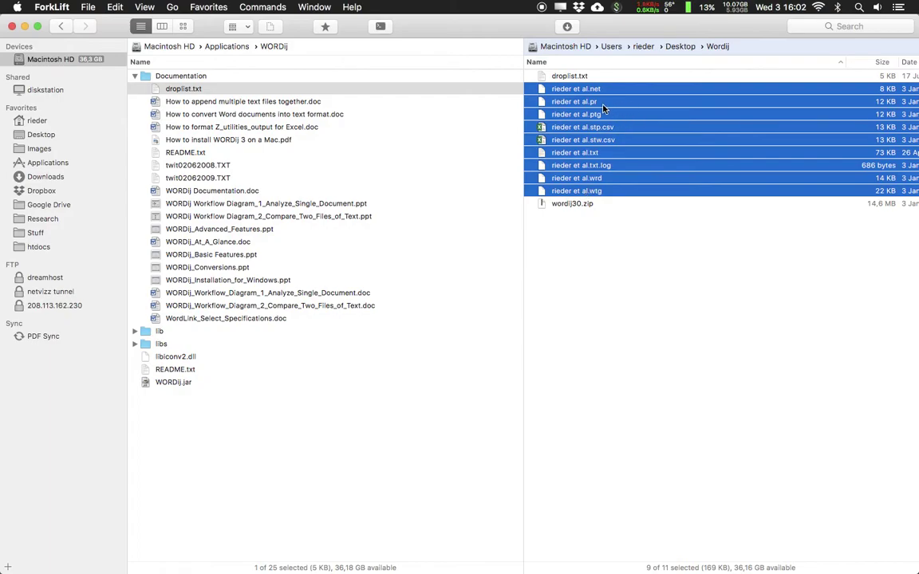
super+click(583, 156)
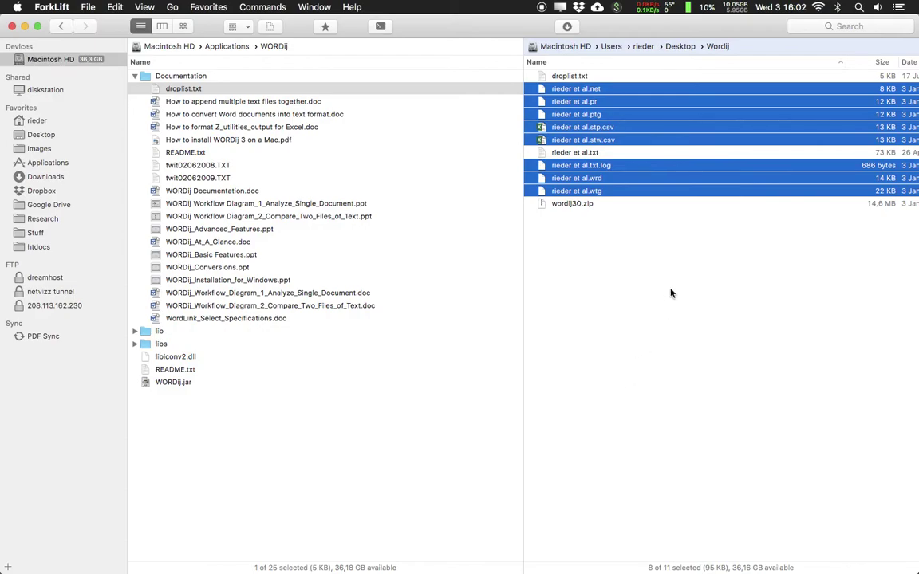
click(614, 234)
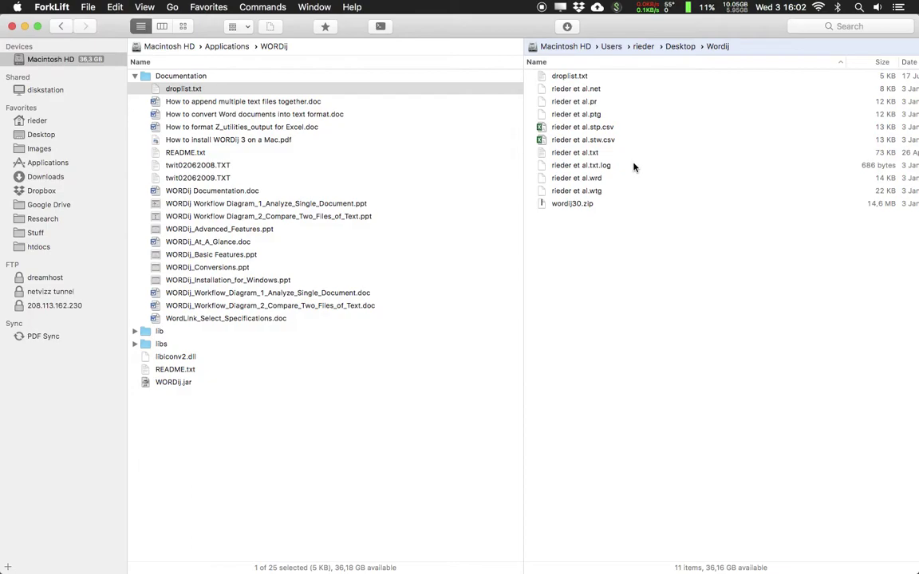
Step: Review the individual output files: the log file, the .net network file, and the two CSV files
click(634, 166)
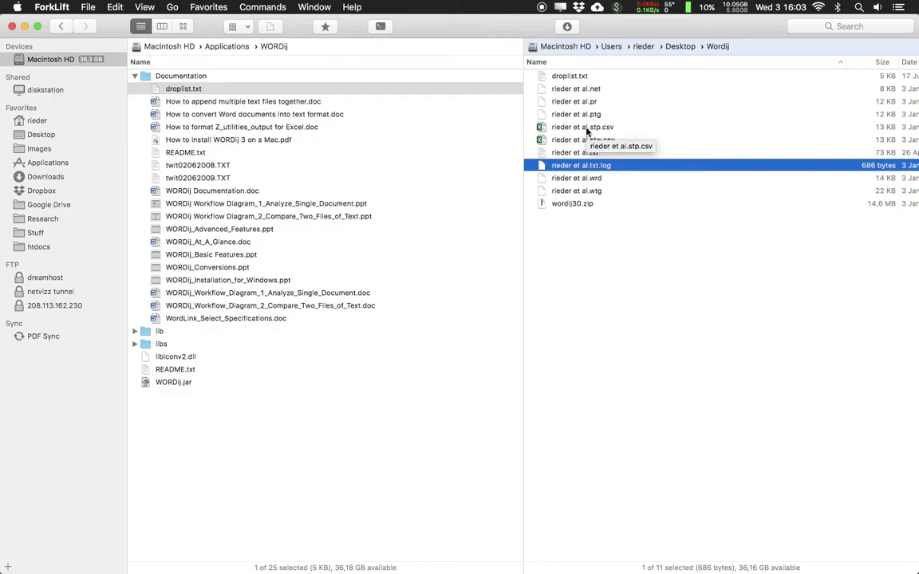
click(603, 90)
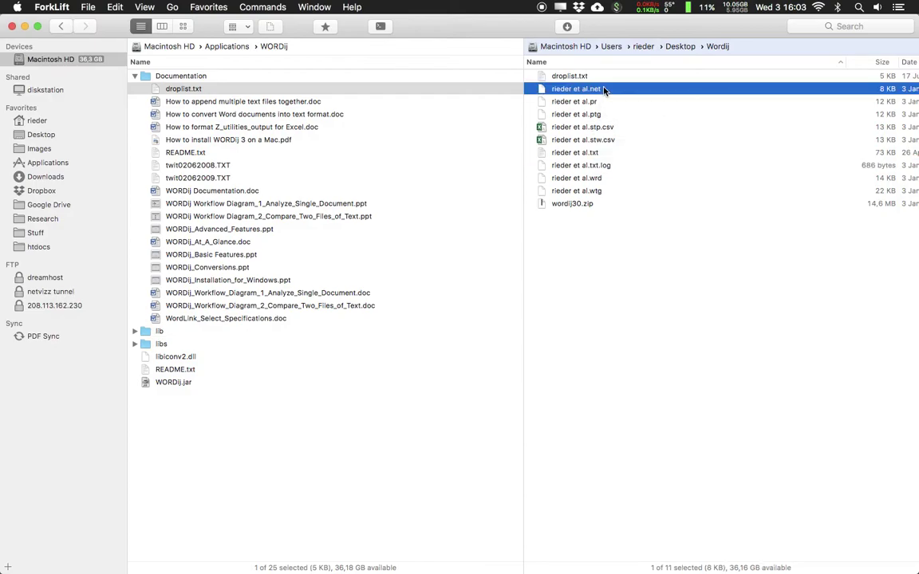
click(591, 130)
shift+click(590, 141)
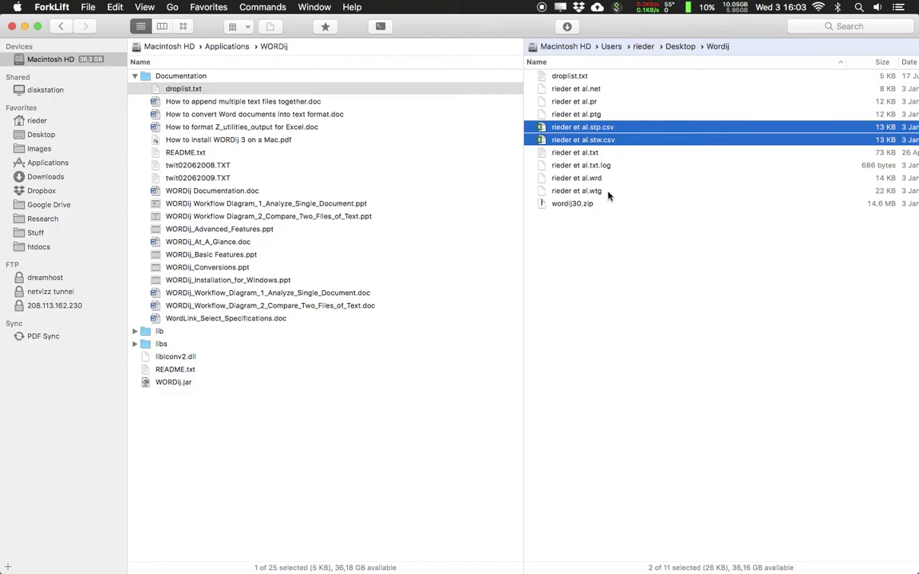
click(592, 232)
Step: Open "rieder et al.stw.csv" in Excel and split column A into separate columns using only the comma as delimiter
click(621, 141)
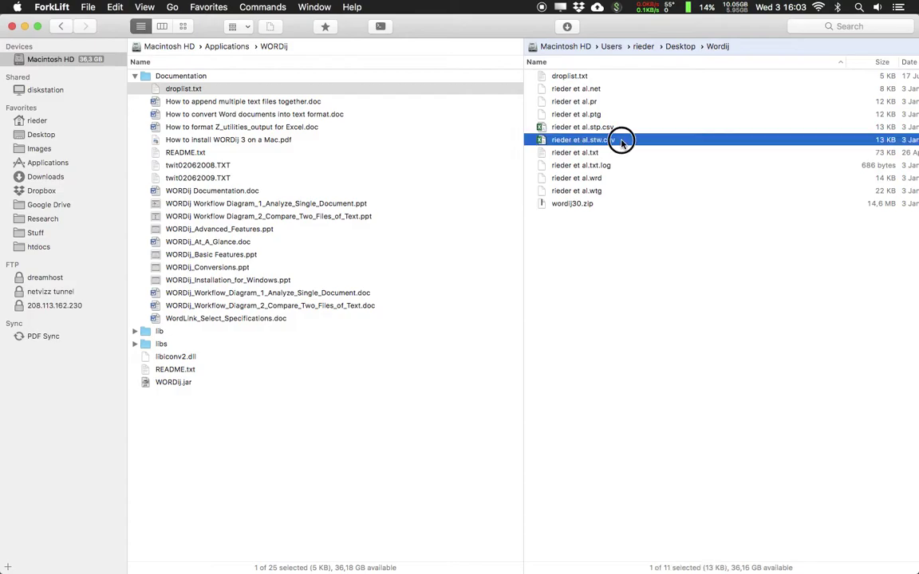
double_click(622, 140)
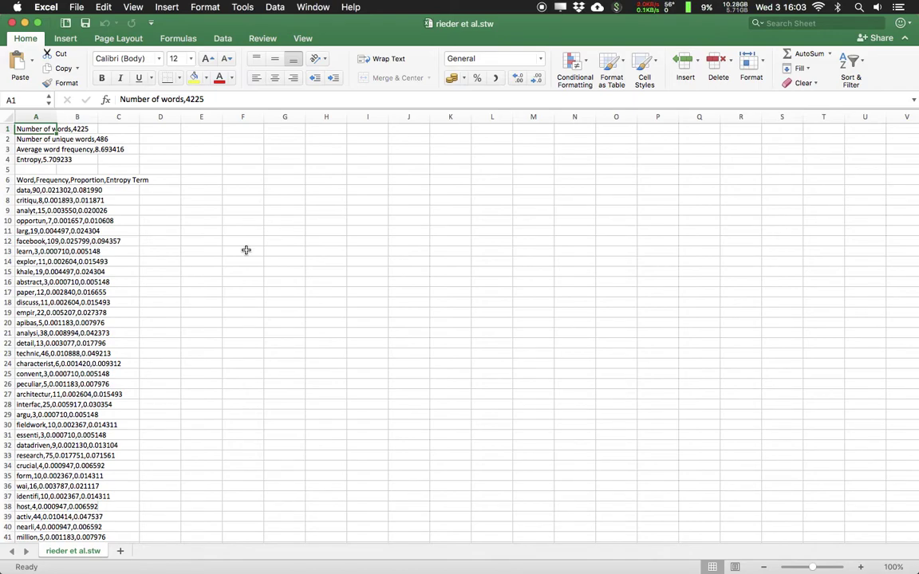
click(36, 116)
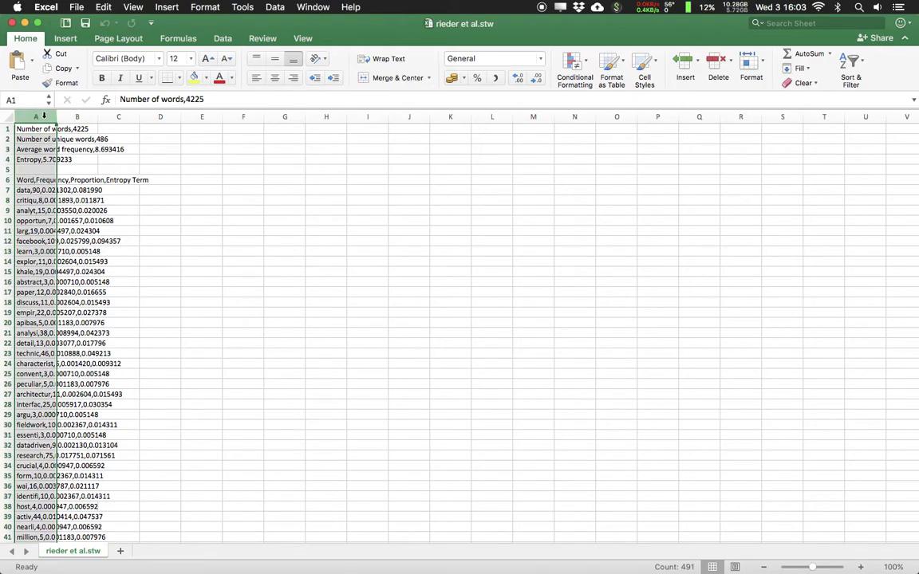
click(285, 4)
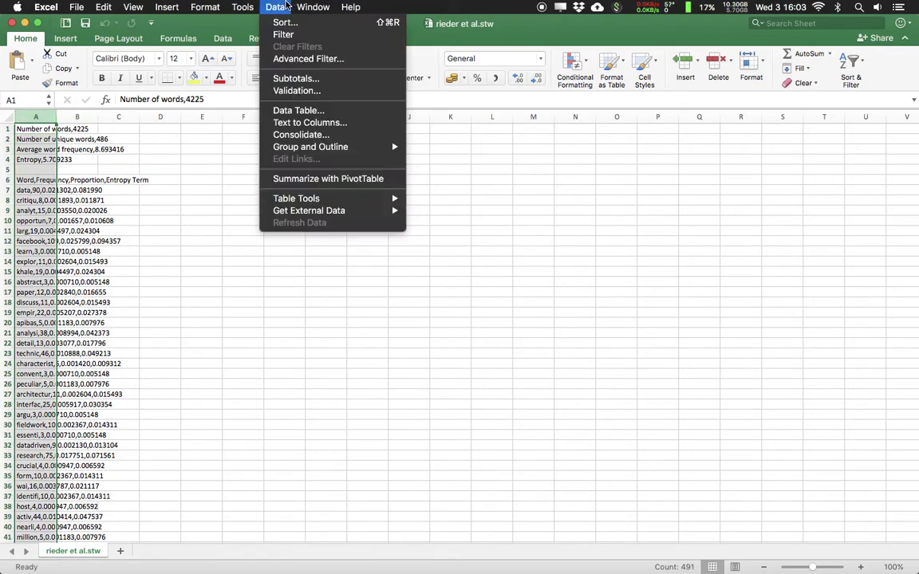
click(287, 122)
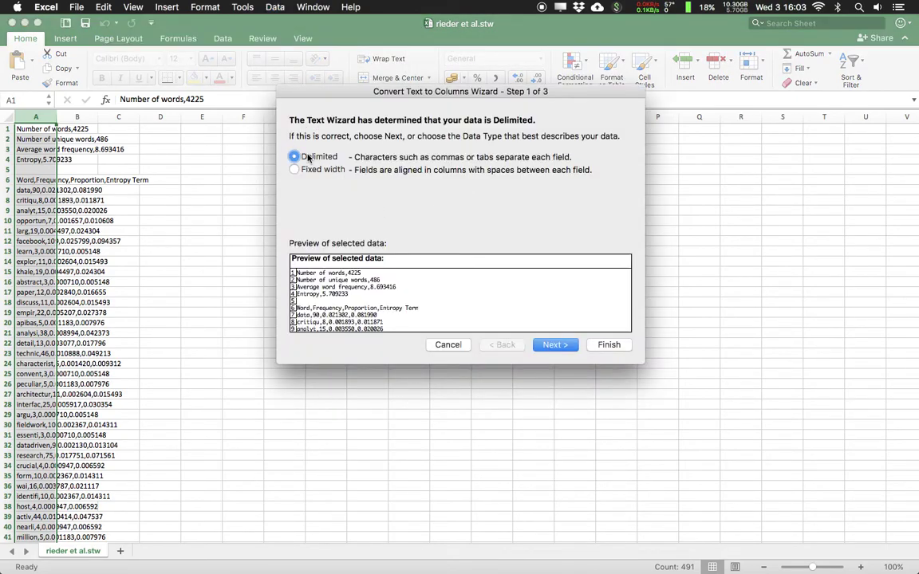
click(552, 345)
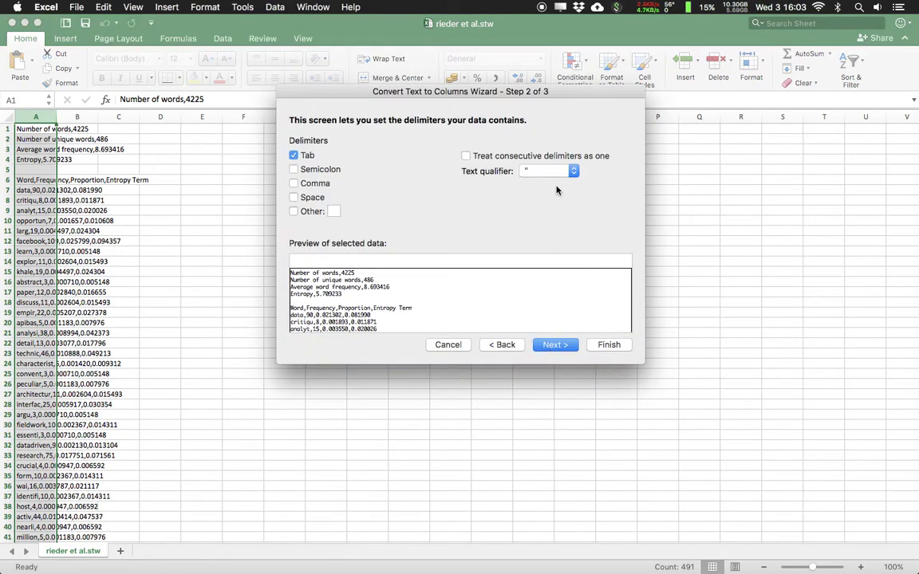
click(294, 155)
click(293, 183)
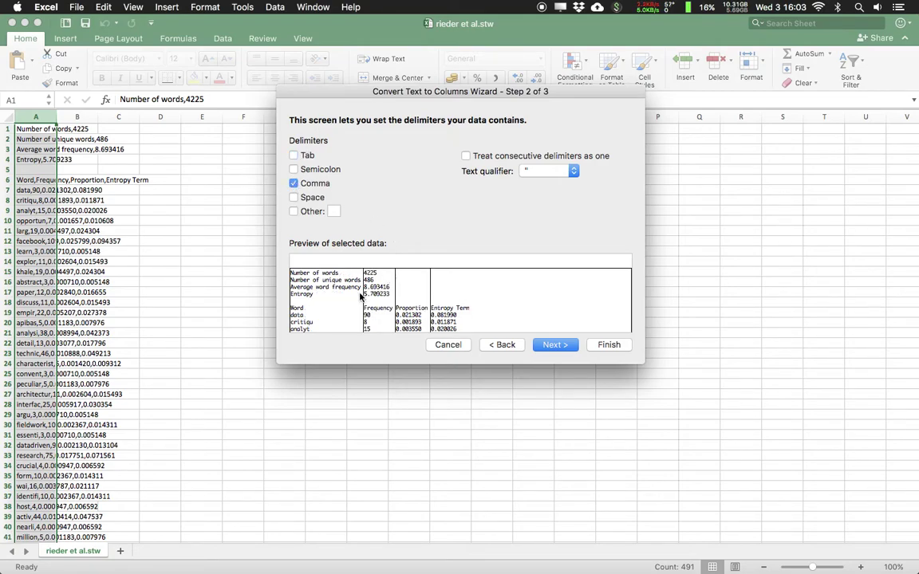
click(612, 345)
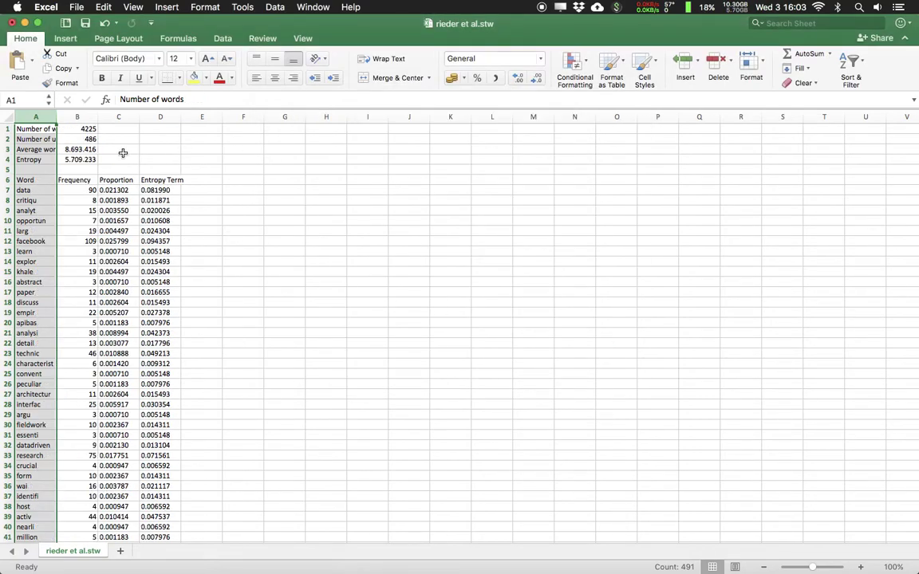
Step: Examine the stemmed words in the word frequency list, including "data", "explor", "critiqu" and "analyt"
click(54, 201)
click(44, 190)
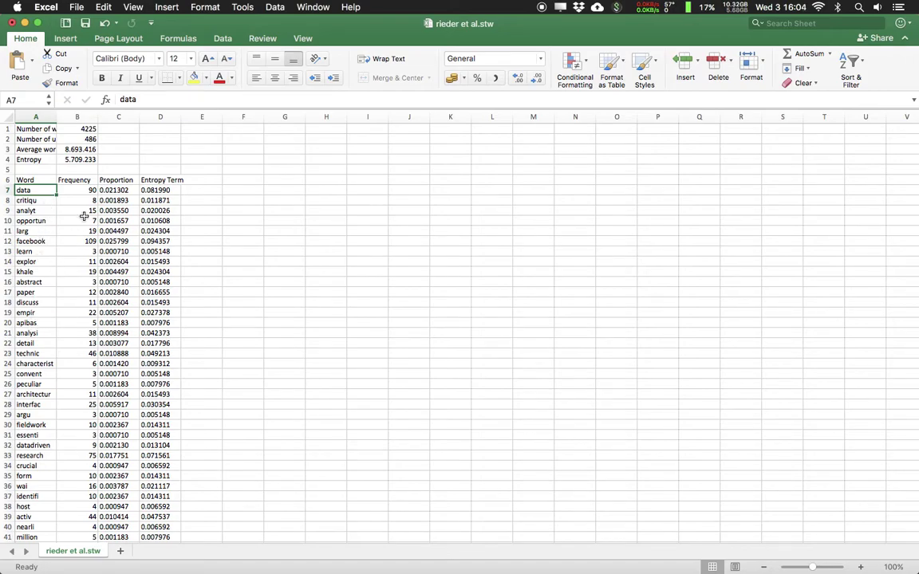
click(43, 262)
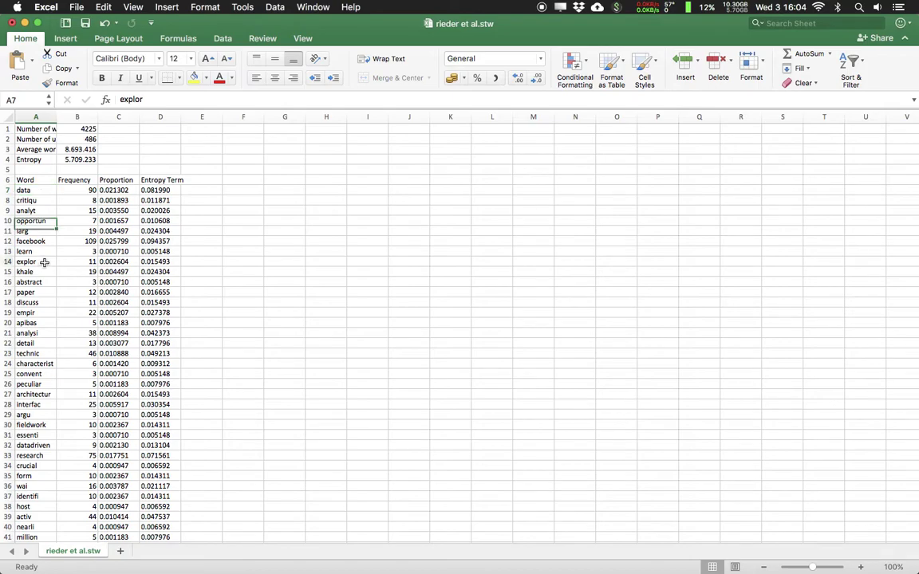
click(45, 190)
click(45, 199)
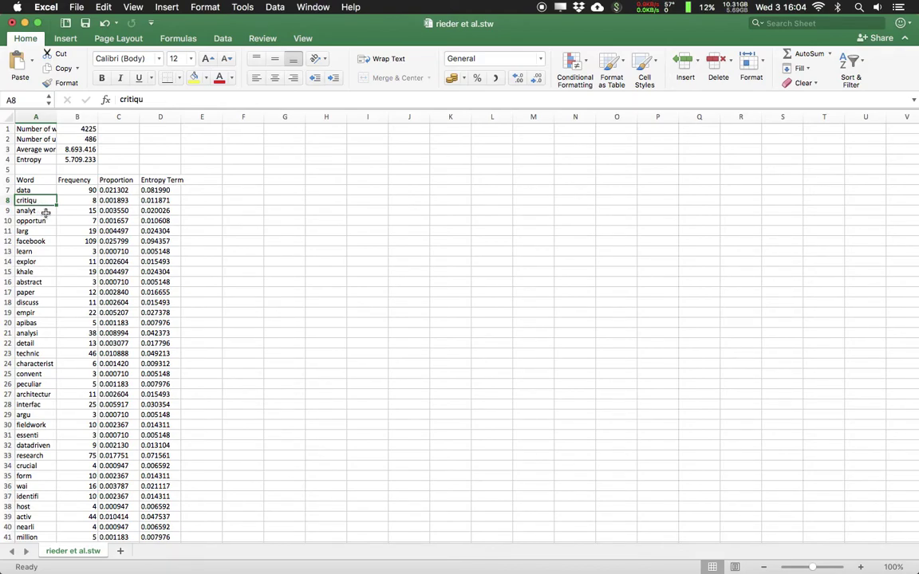
click(45, 210)
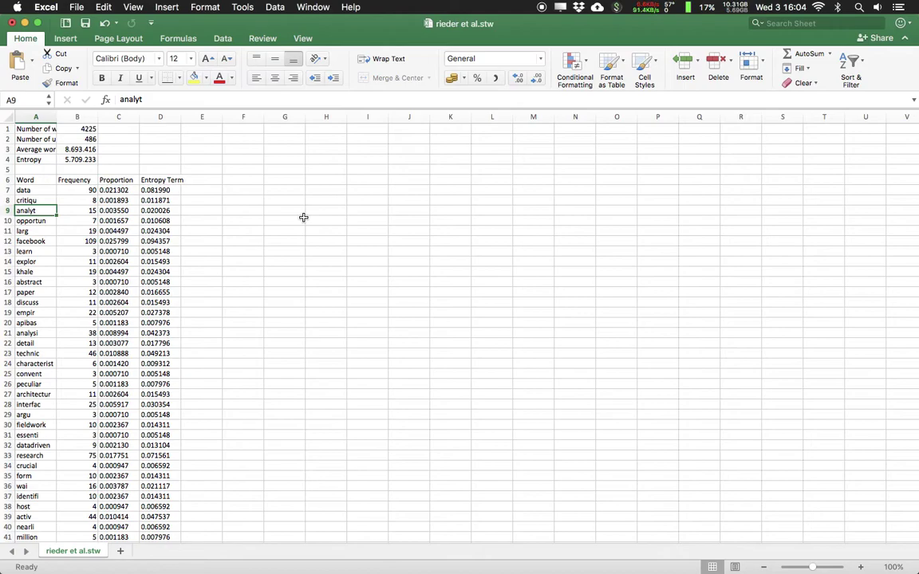
Step: Switch back to ForkLift and open "rieder et al.stp.csv" from the Wordij folder in Excel
key(alt+Tab)
key(alt+Tab)
double_click(602, 128)
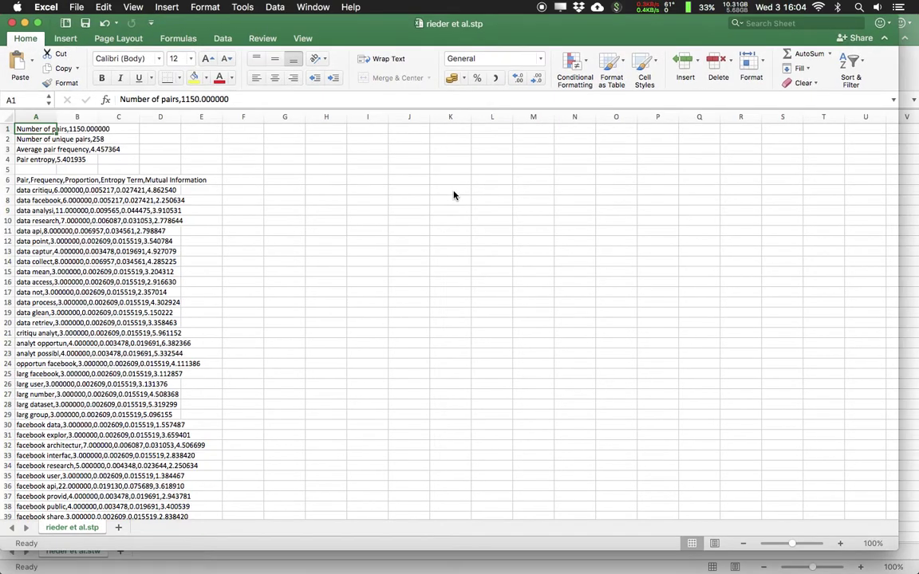
Step: Split column A of the word pair sheet at the commas, and widen columns A and B to fit their contents
click(45, 116)
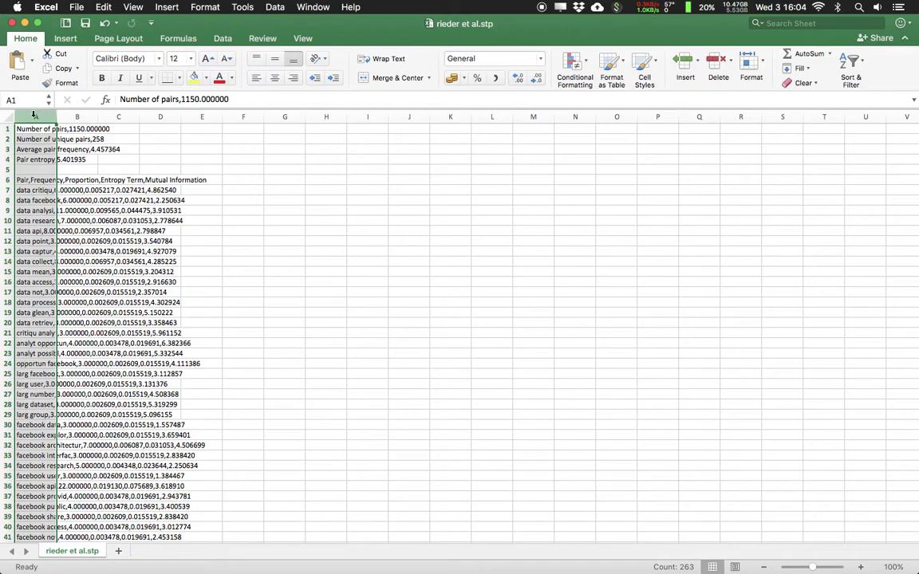
click(274, 7)
click(322, 121)
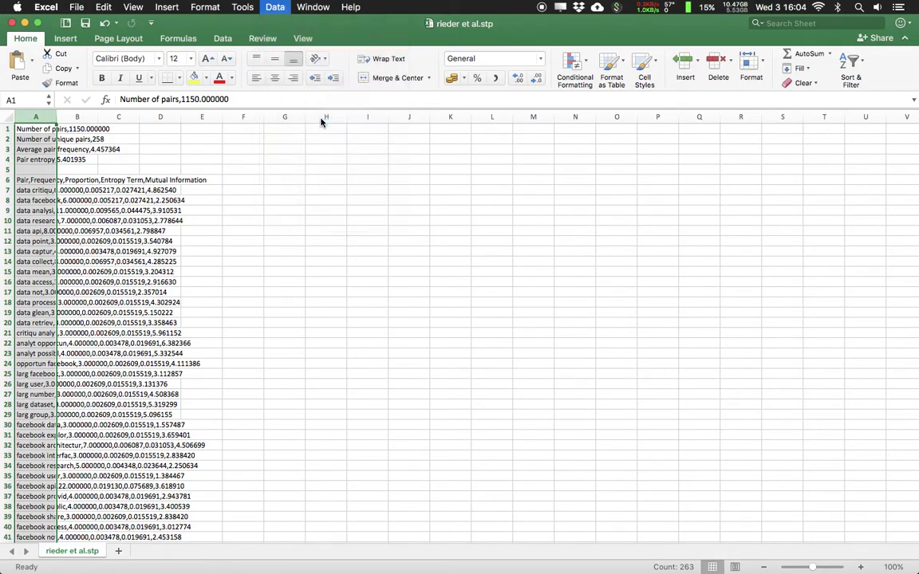
click(551, 344)
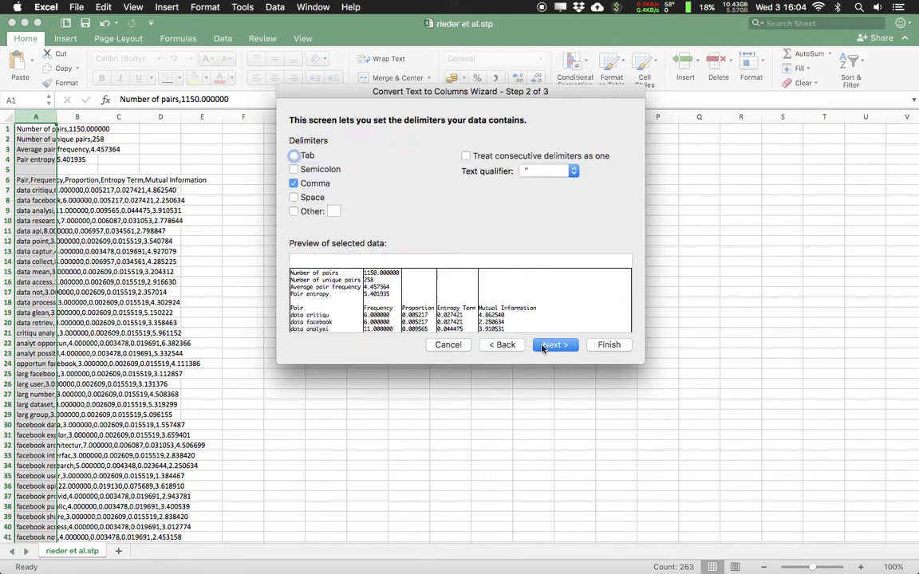
click(608, 345)
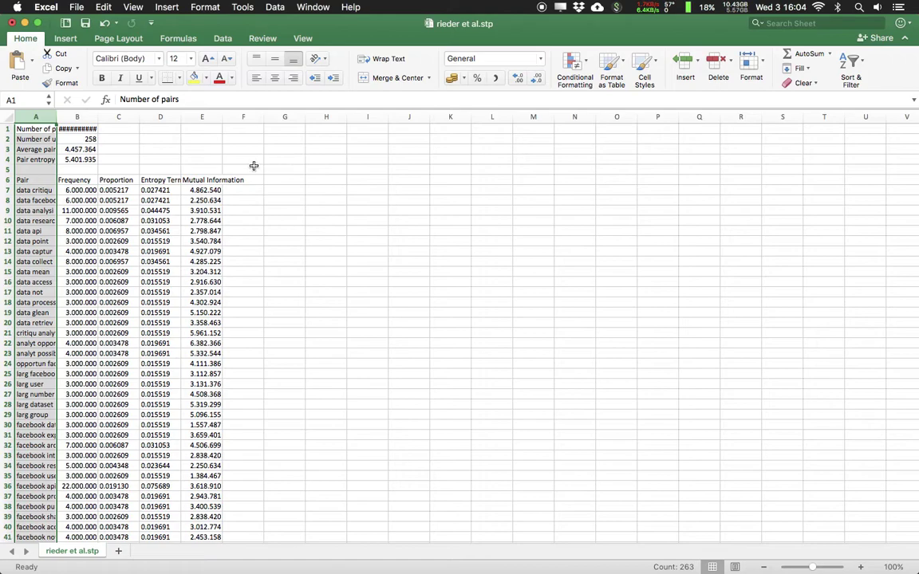
drag(98, 117, 132, 120)
drag(56, 117, 111, 119)
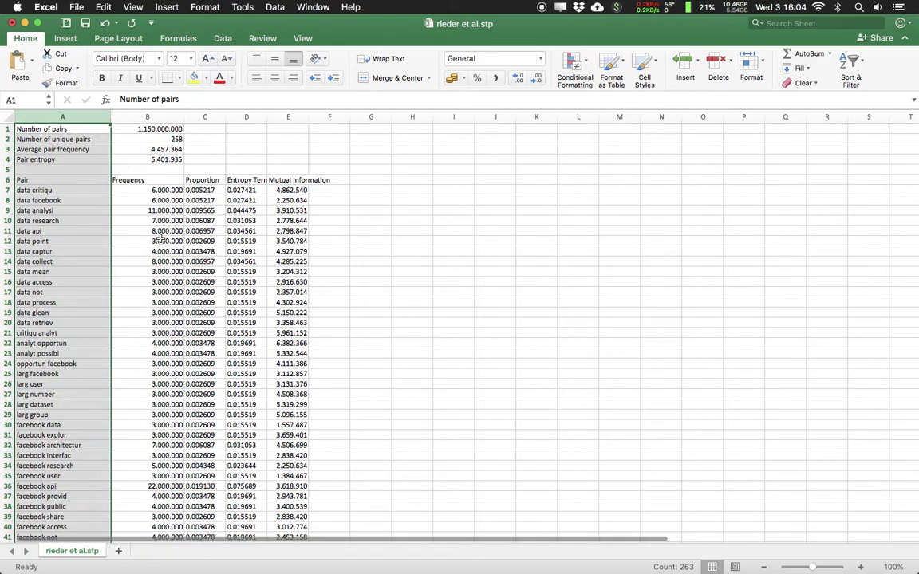
Step: Examine the word pairs and their frequencies, including "facebook api", "data access", "data captur" and "data research"
click(73, 486)
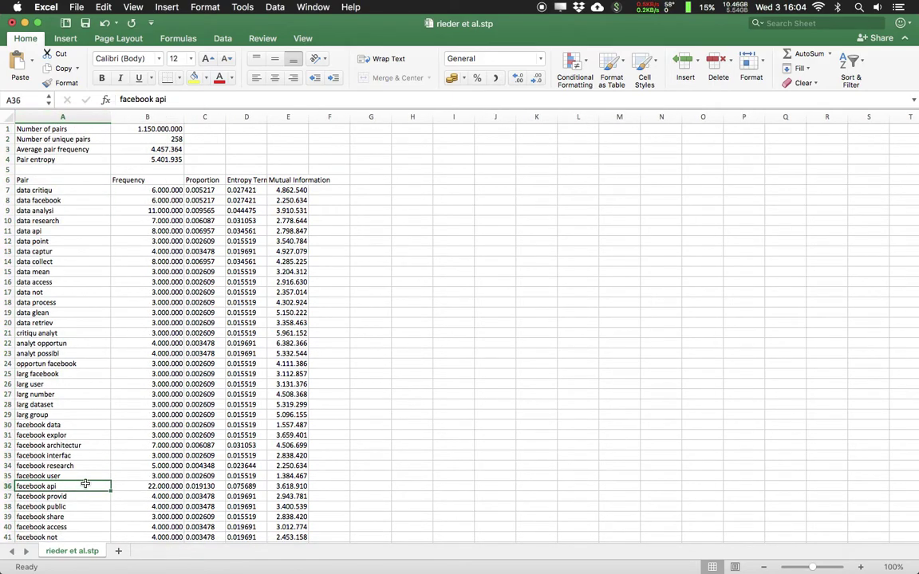
scroll(86, 444, down, 2)
scroll(89, 446, down, 1)
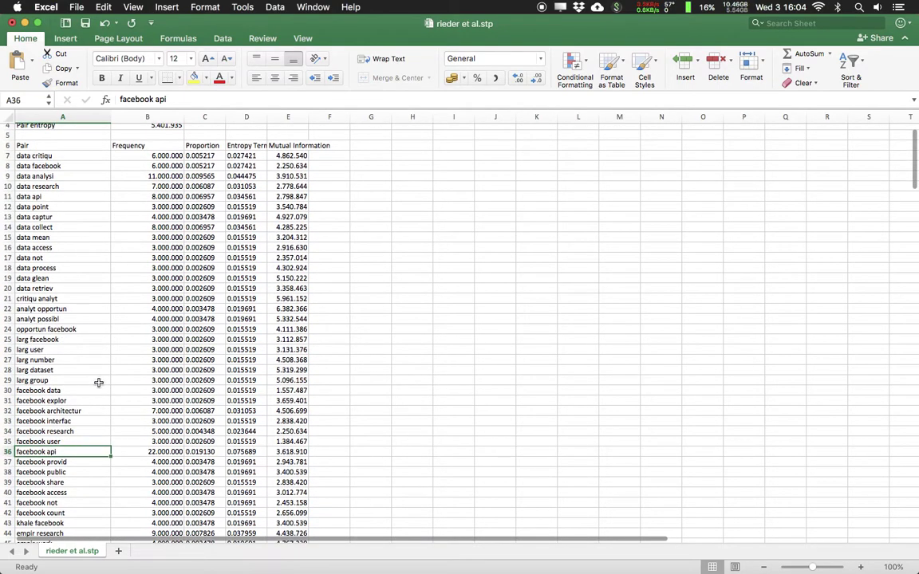
scroll(96, 383, down, 4)
scroll(98, 383, up, 2)
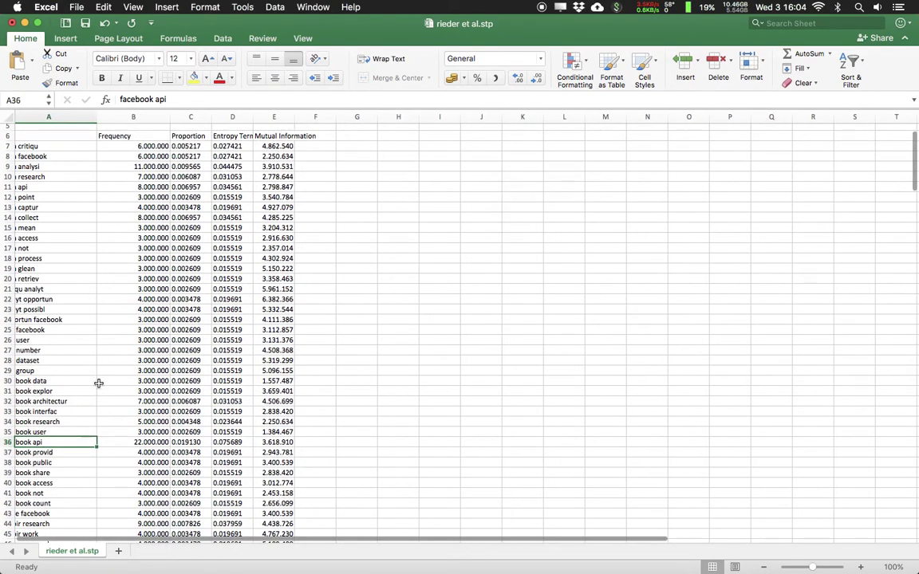
scroll(98, 384, up, 3)
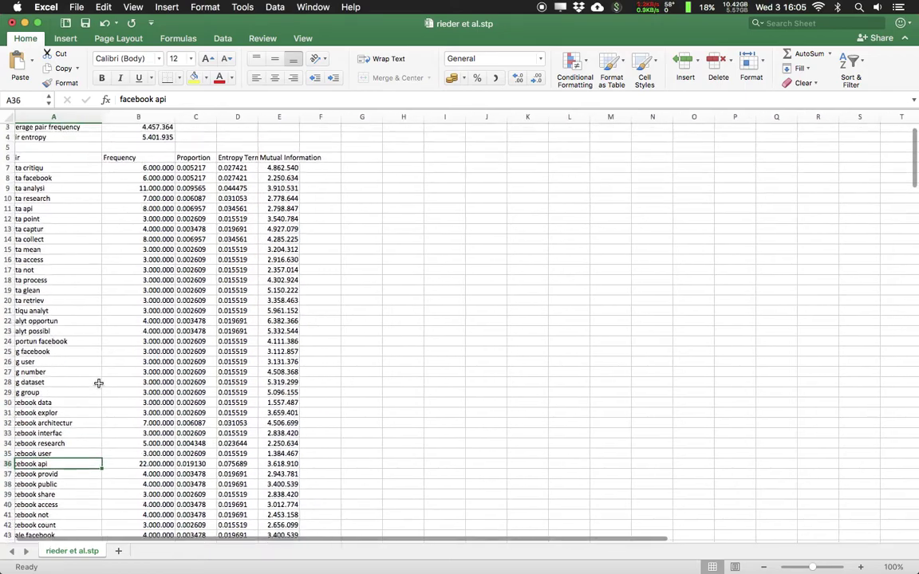
scroll(98, 382, up, 2)
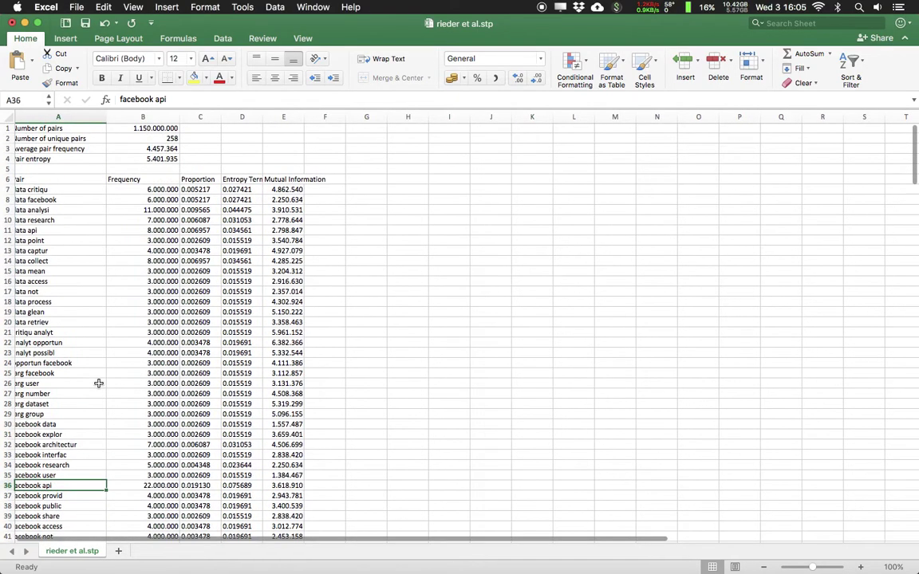
scroll(103, 371, down, 1)
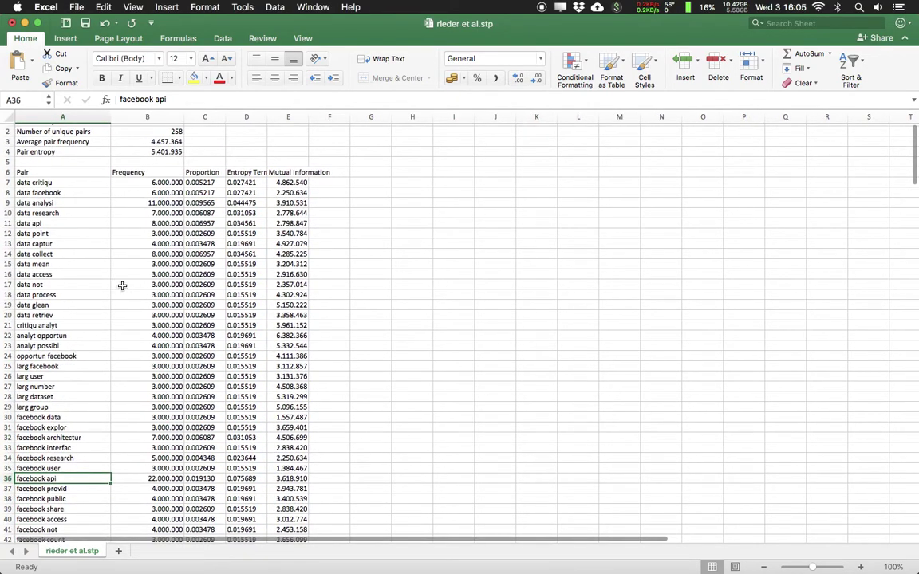
click(63, 274)
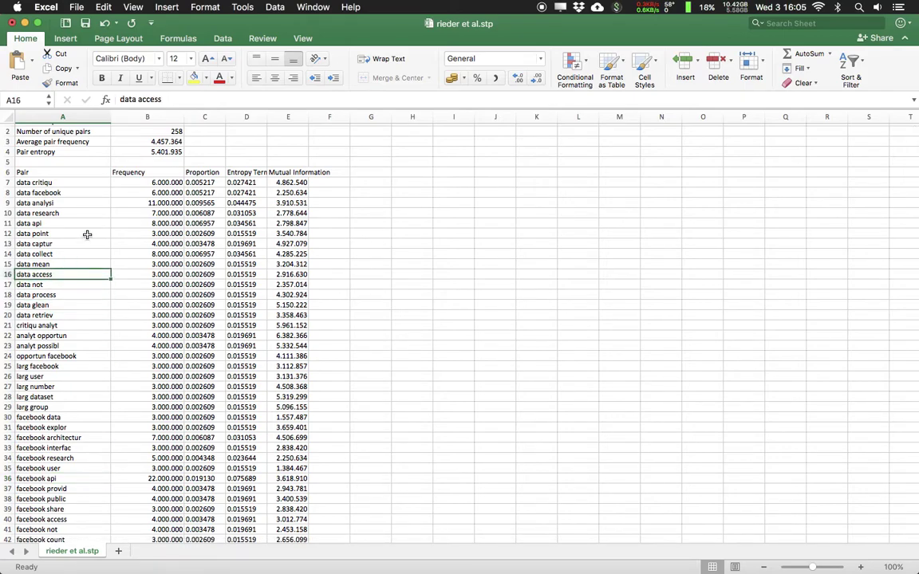
click(81, 243)
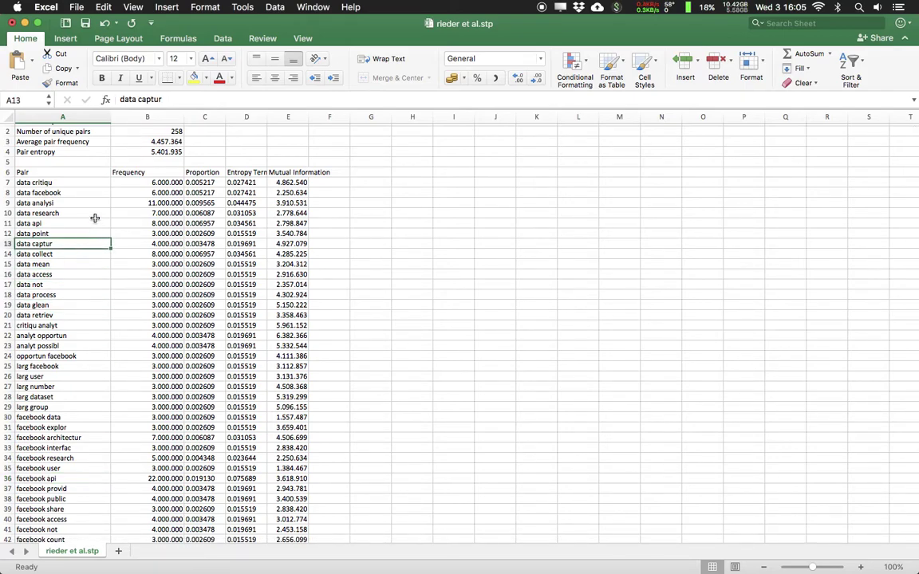
click(96, 213)
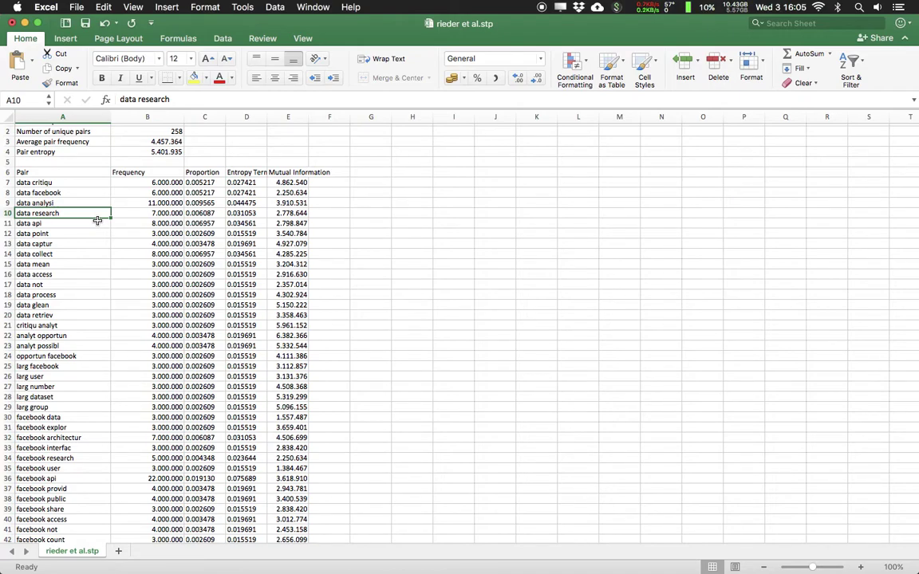
Step: Switch to WORDij, close the analysis log, and look at the Z Utilities for statistical comparison of two word files
key(alt+Tab)
key(alt+Tab)
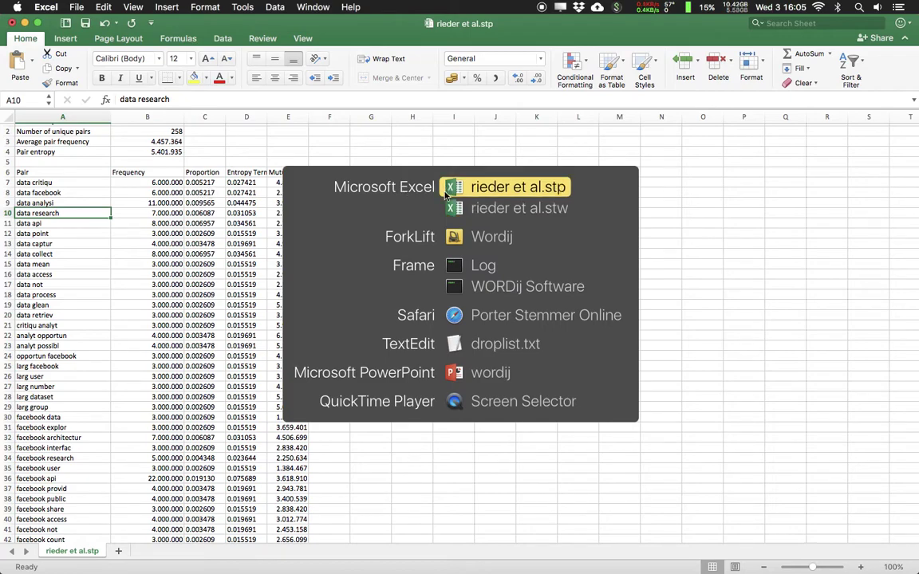
click(479, 286)
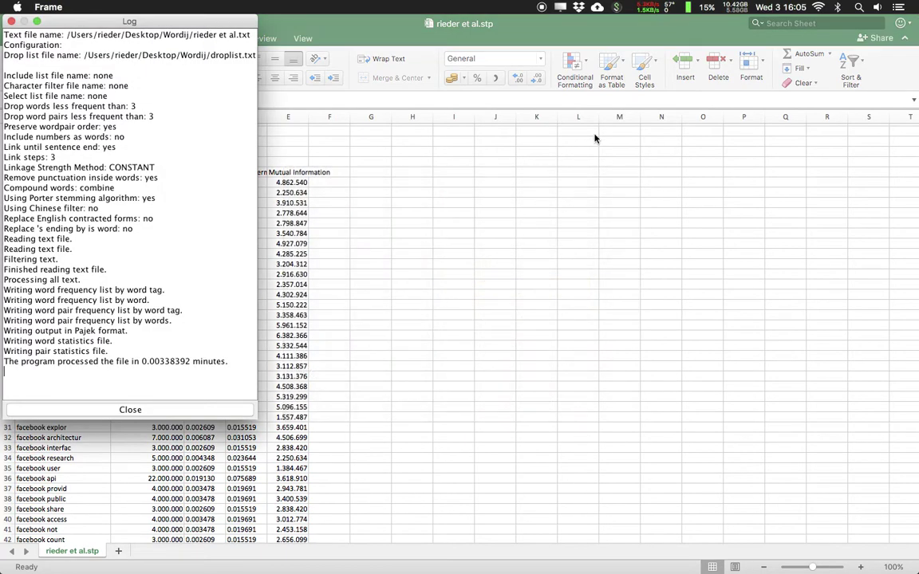
key(alt+Tab)
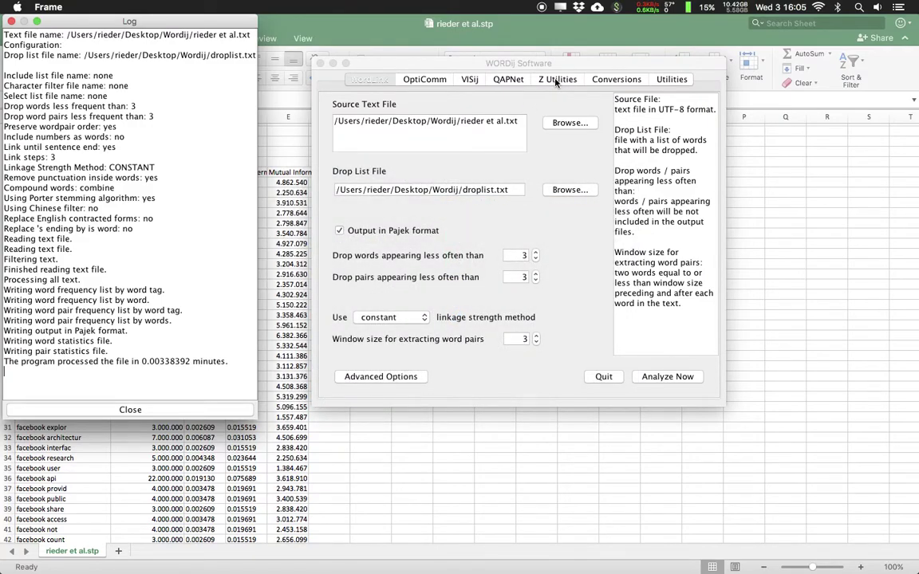
click(130, 409)
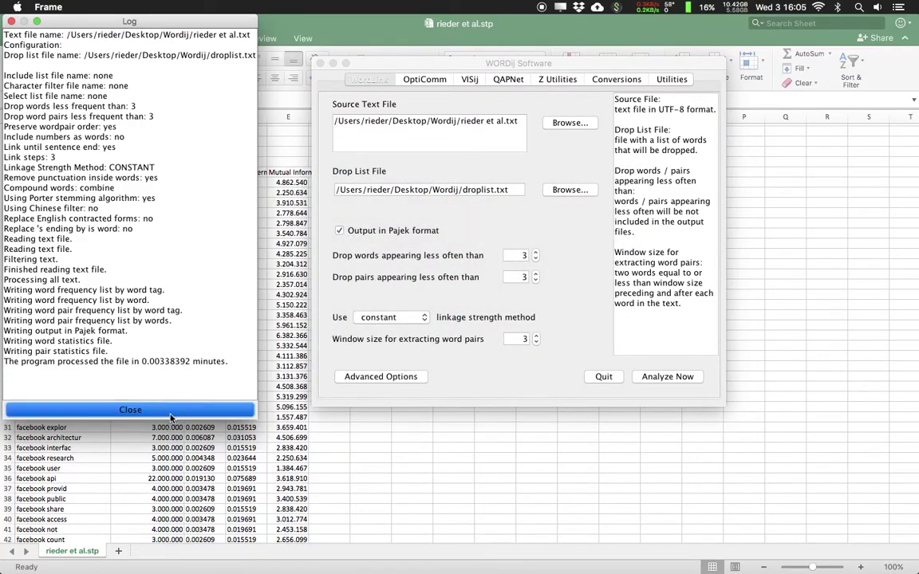
click(562, 81)
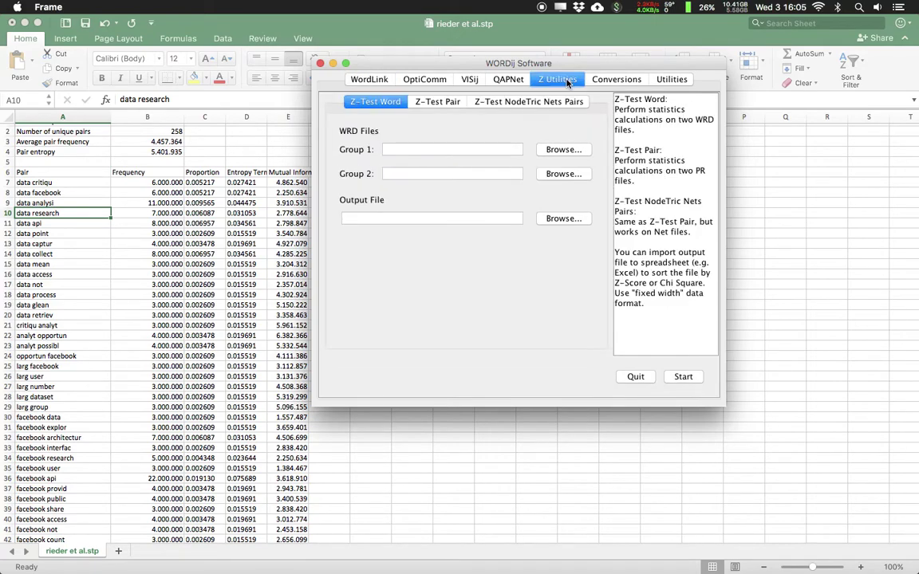
click(441, 439)
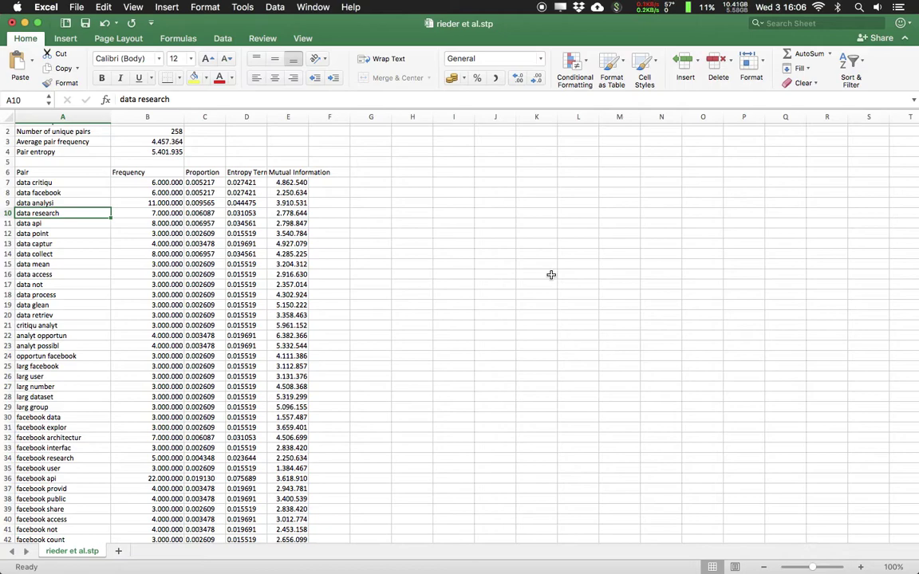
Step: Switch to the Wordij folder in ForkLift, and launch Gephi
key(alt+Tab)
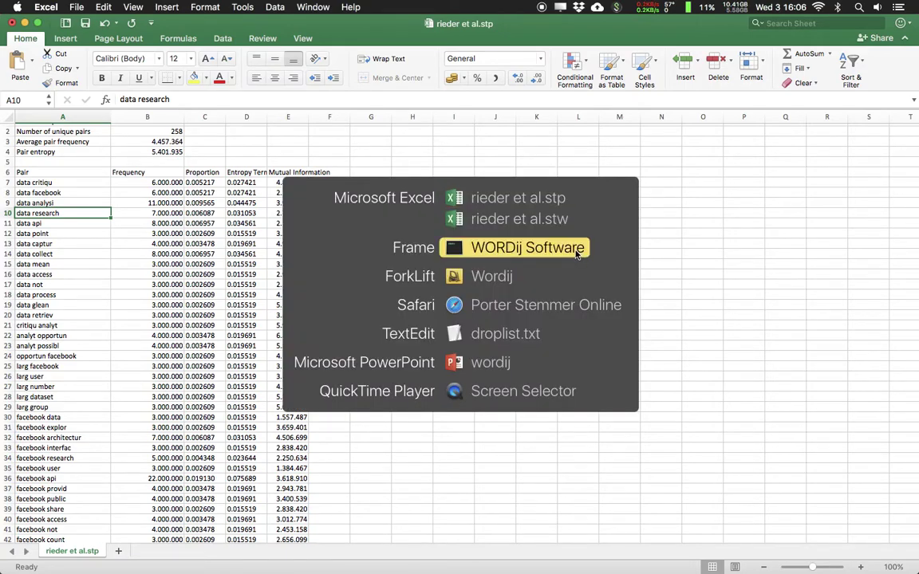
click(504, 276)
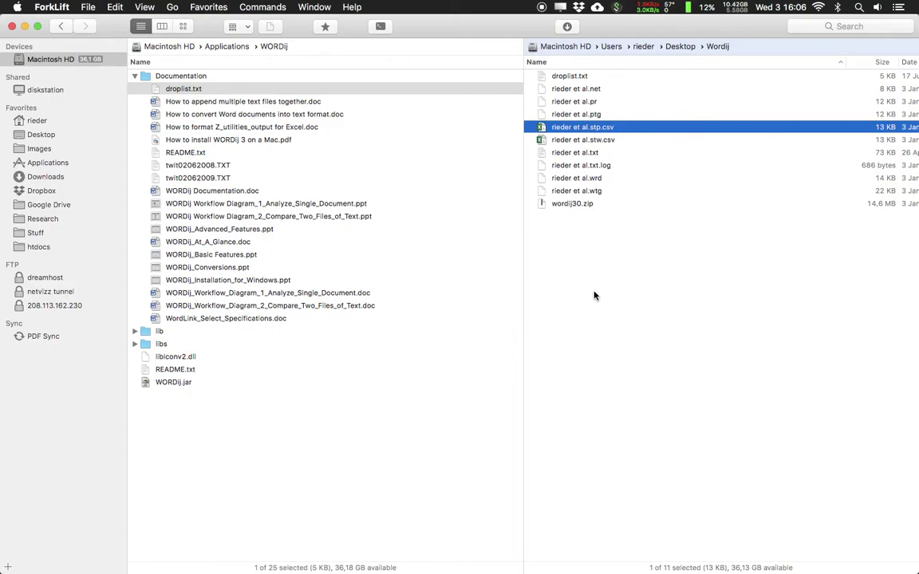
key(ctrl+space)
text(ge)
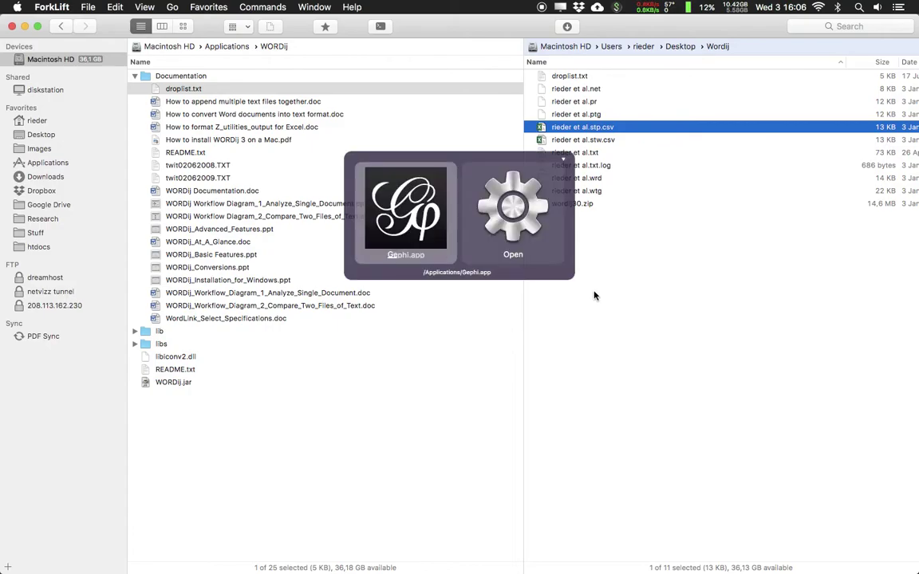
key(Return)
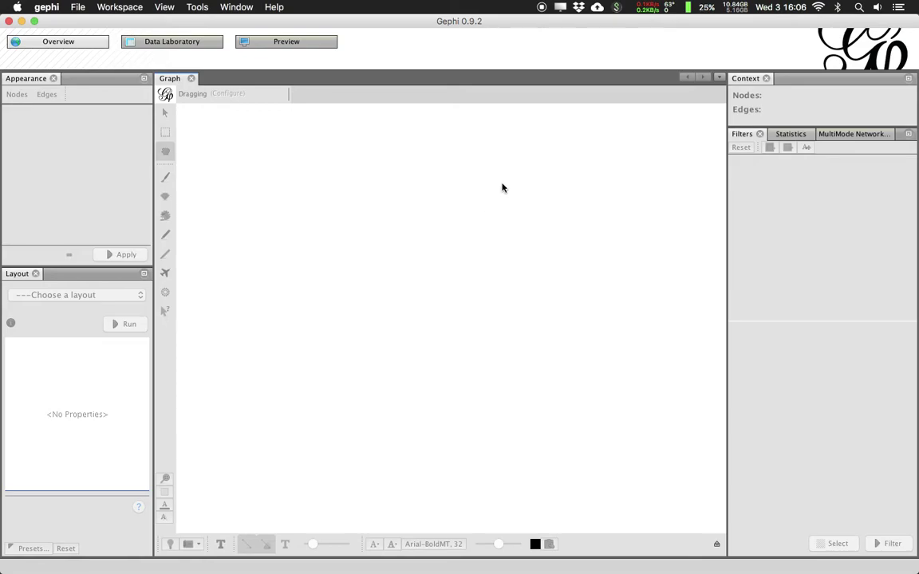
Step: Open the Pajek network file "rieder et al.net" from the Wordij folder
click(78, 8)
click(85, 36)
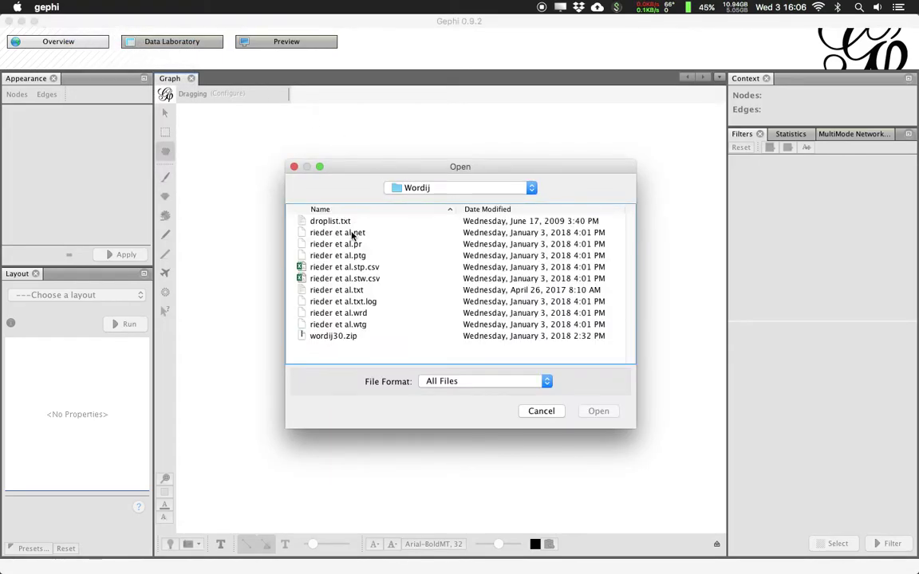
click(351, 233)
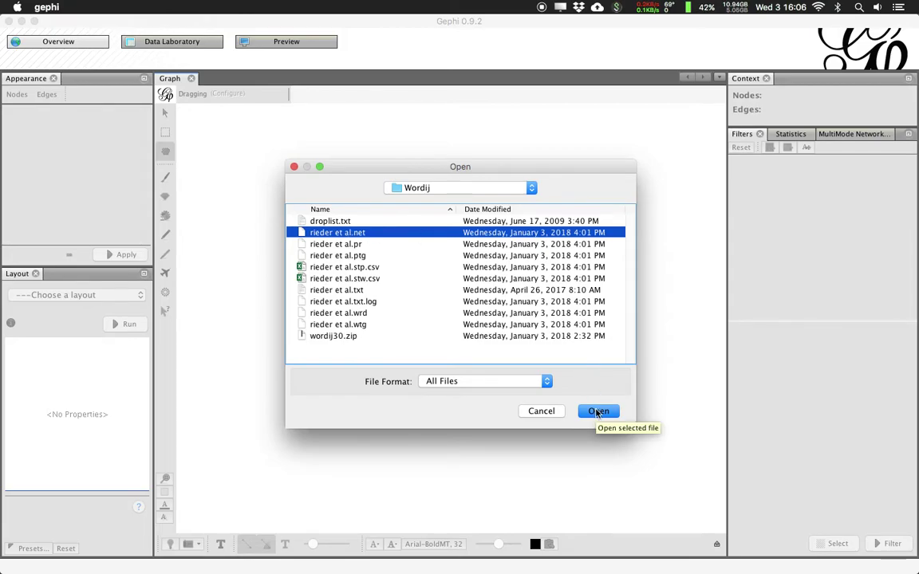
click(598, 412)
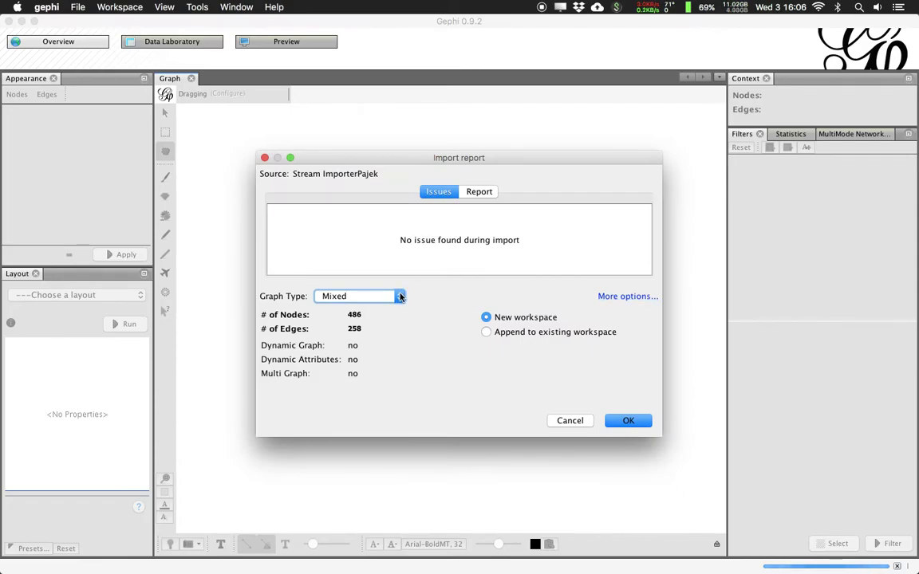
Step: Set the graph type to Undirected and import the network into a new workspace
click(399, 297)
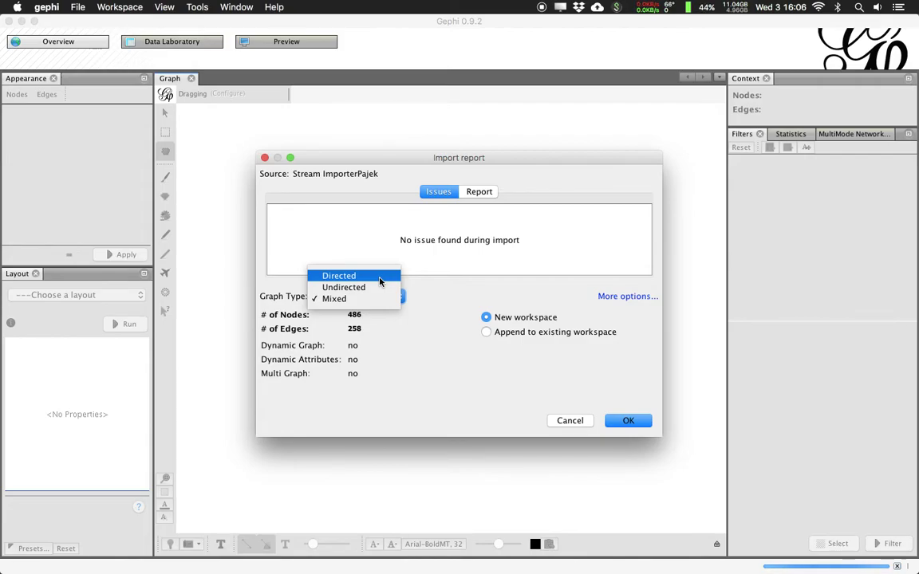
click(379, 280)
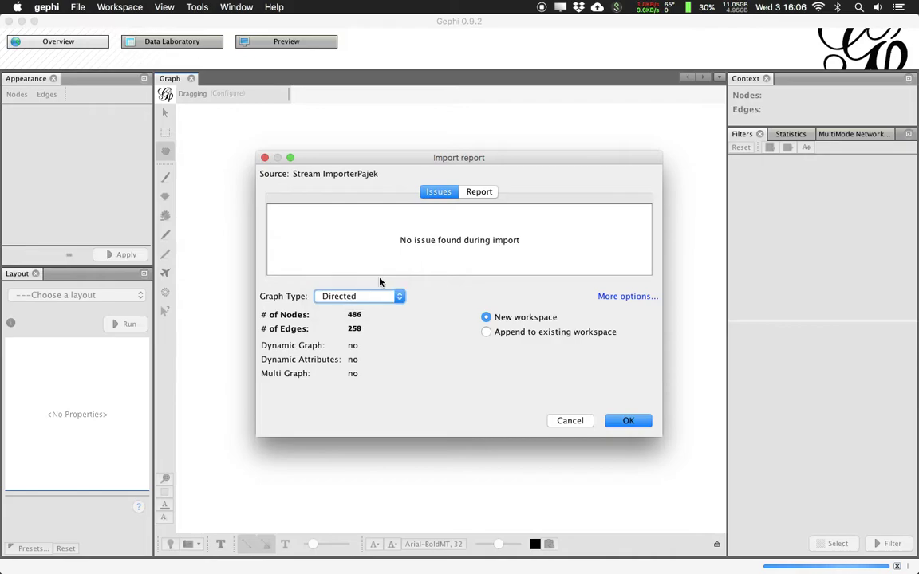
click(377, 296)
click(374, 309)
click(646, 423)
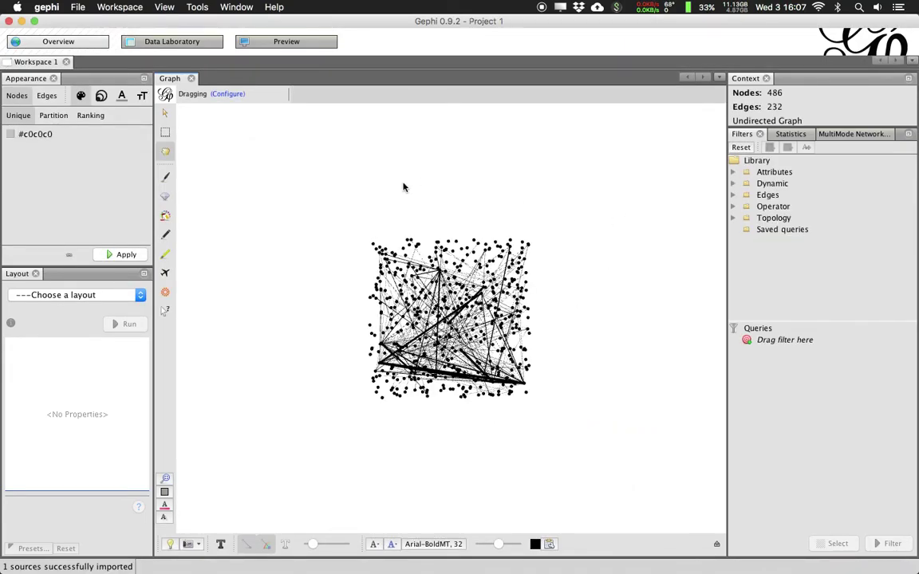
Step: Start the ForceAtlas 2 layout on the word network
click(130, 295)
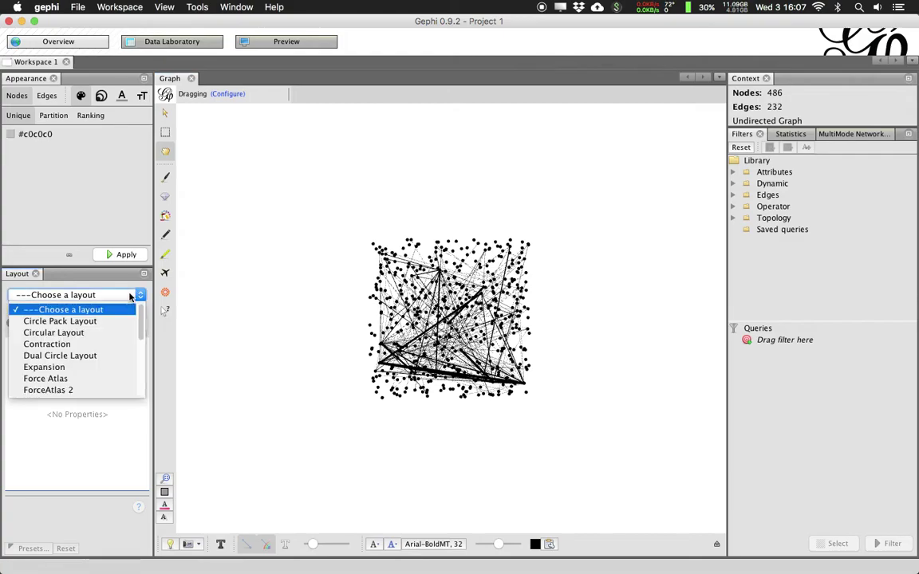
click(97, 391)
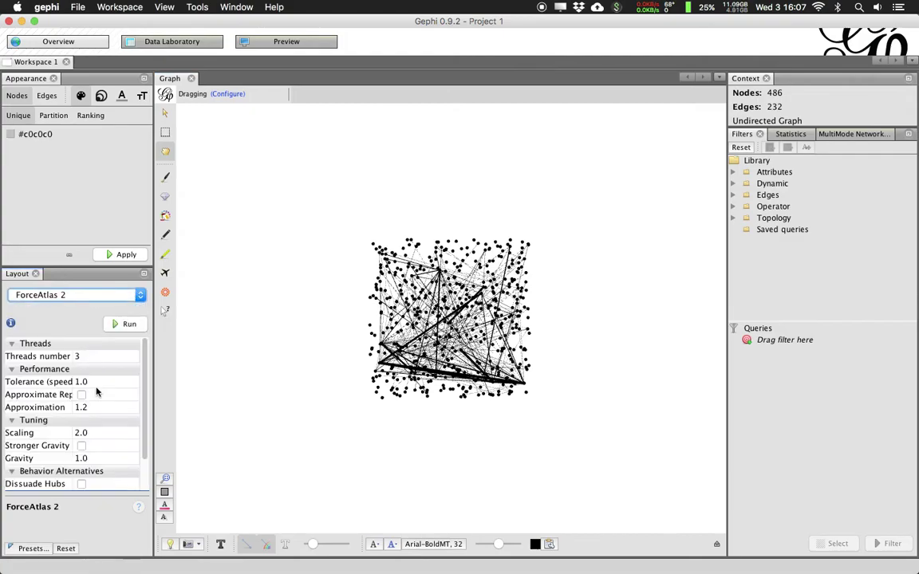
click(124, 324)
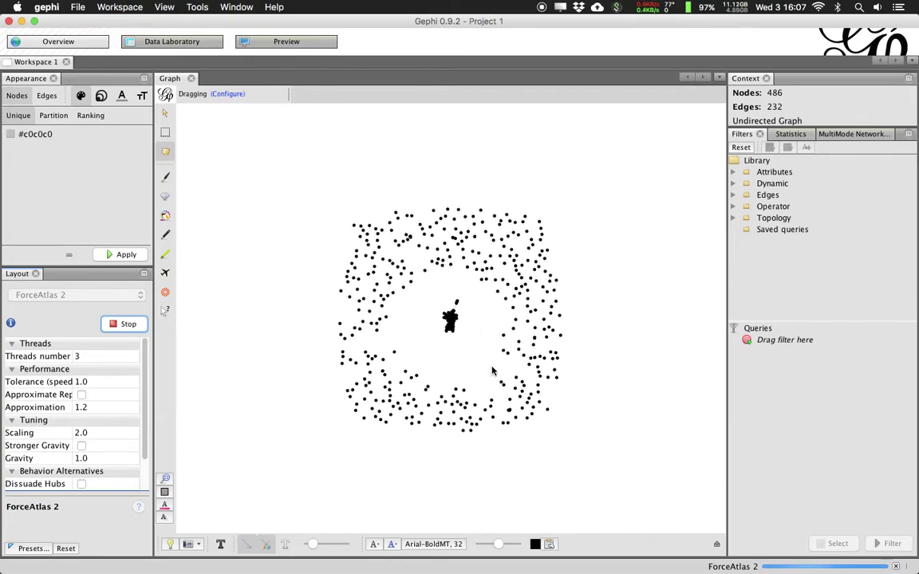
scroll(468, 346, up, 5)
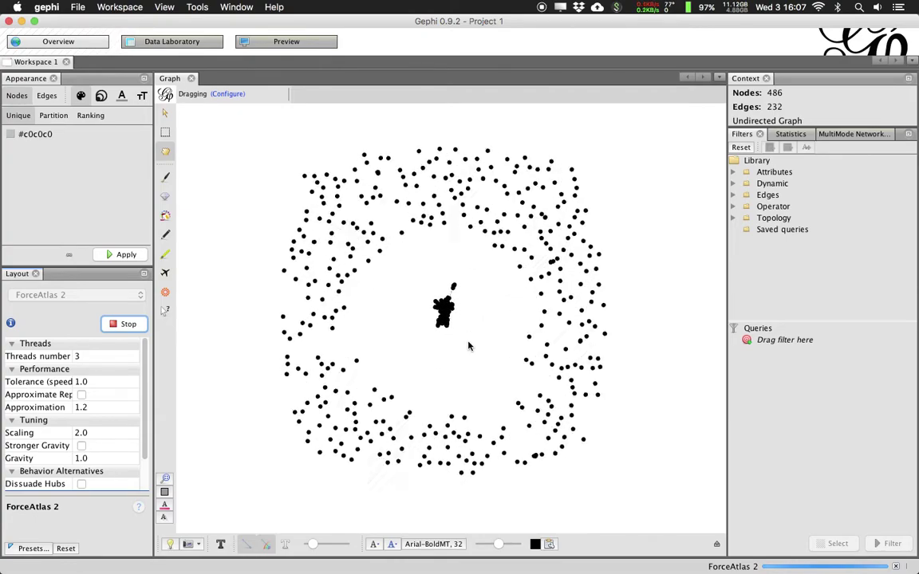
click(481, 301)
drag(481, 301, 486, 313)
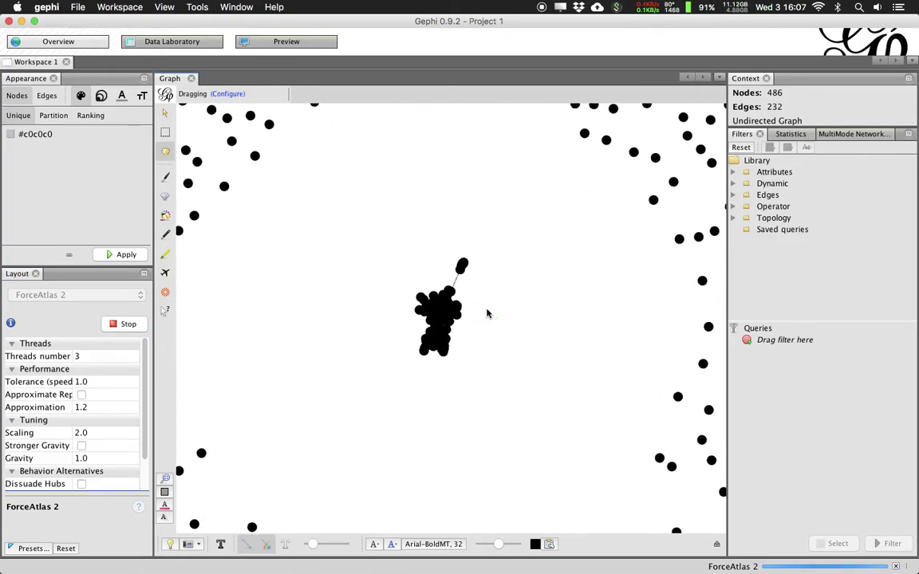
Step: Set the ForceAtlas 2 scaling to 50.0 and inspect how the central cluster spreads out
click(78, 432)
key(BackSpace)
key(BackSpace)
key(BackSpace)
text(50.0)
key(Return)
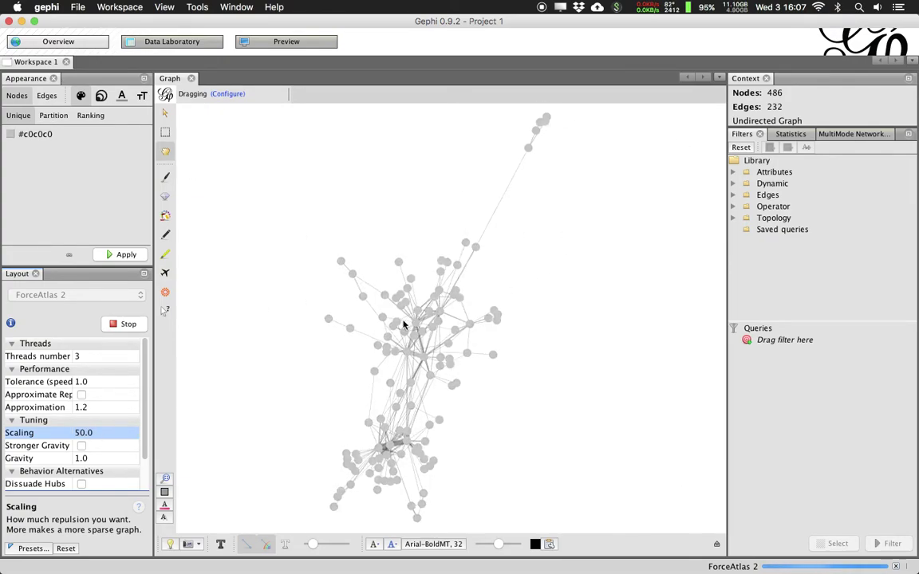
scroll(414, 360, up, 5)
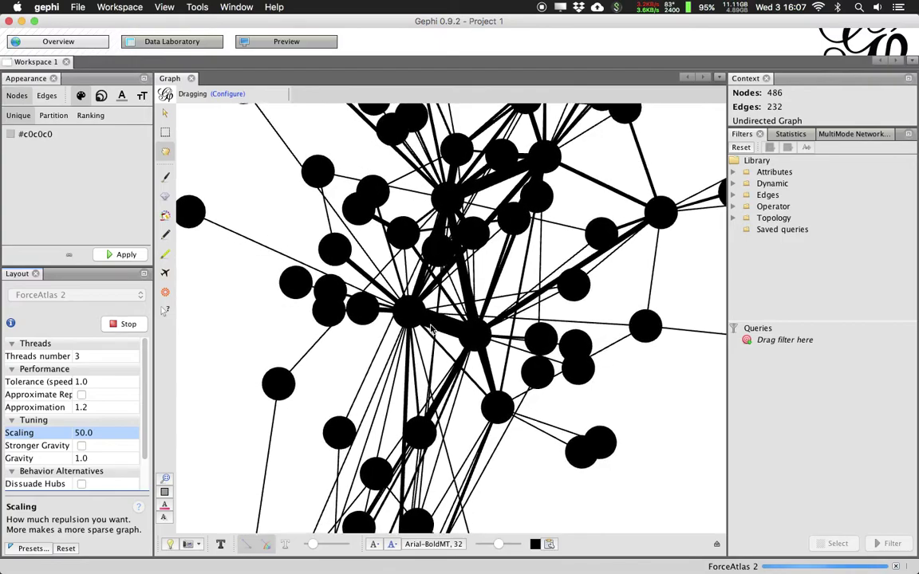
scroll(455, 323, down, 5)
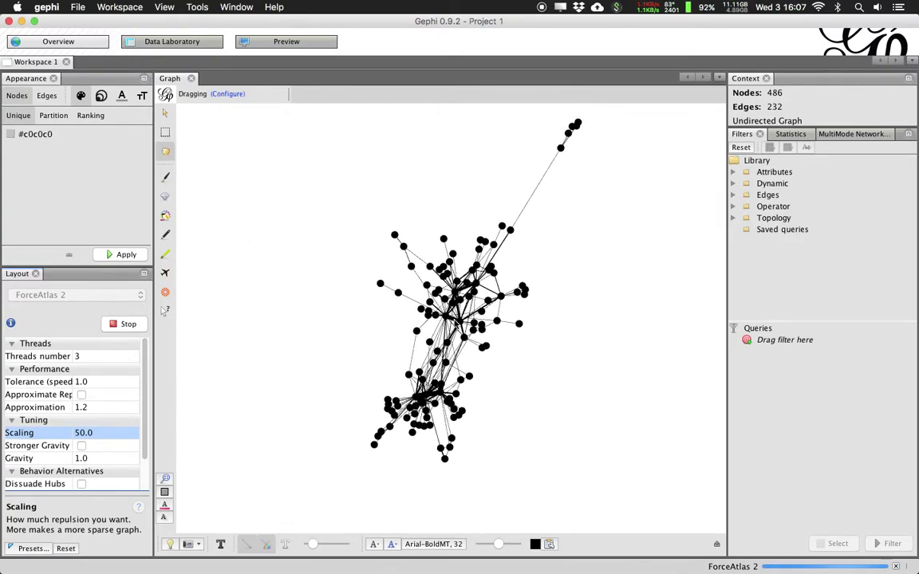
Step: Enable Prevent Overlap for the ForceAtlas 2 layout, and stop the layout
drag(145, 408, 144, 455)
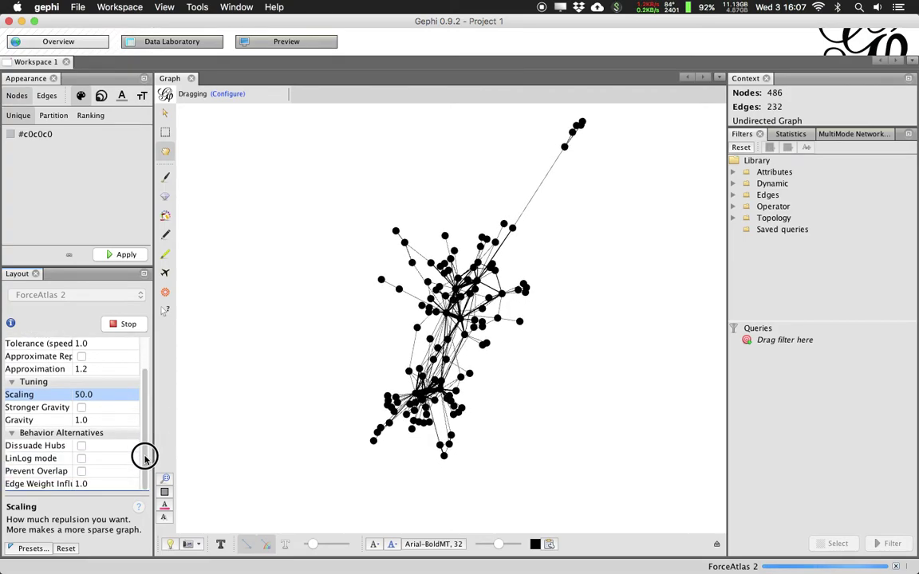
click(81, 472)
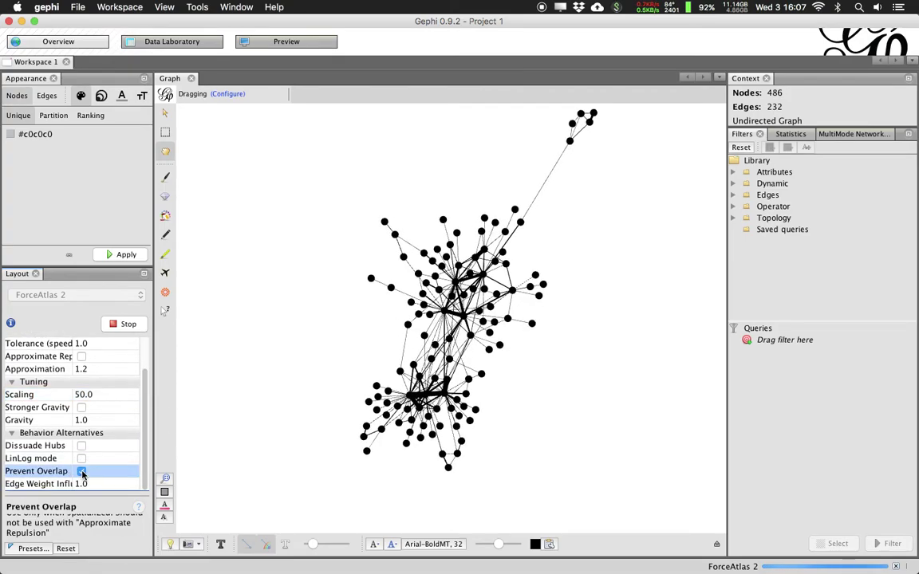
click(128, 324)
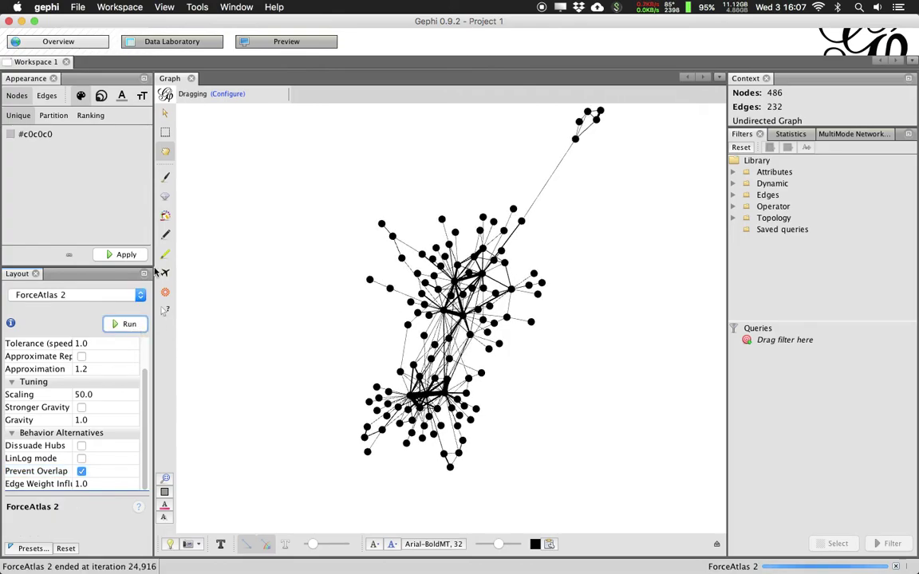
Step: Size the nodes by degree ranking, with a minimum size of 5 and a maximum size of 20
click(101, 97)
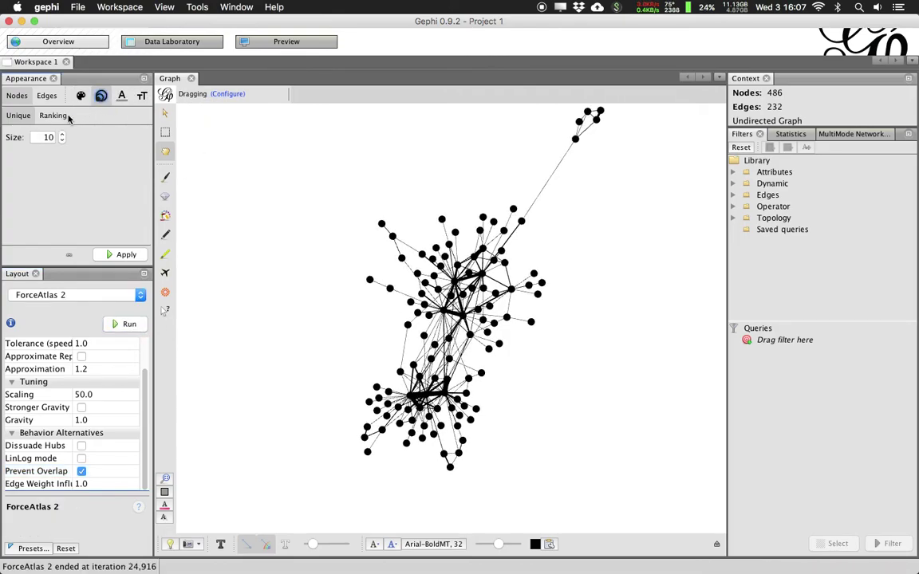
click(68, 116)
click(64, 139)
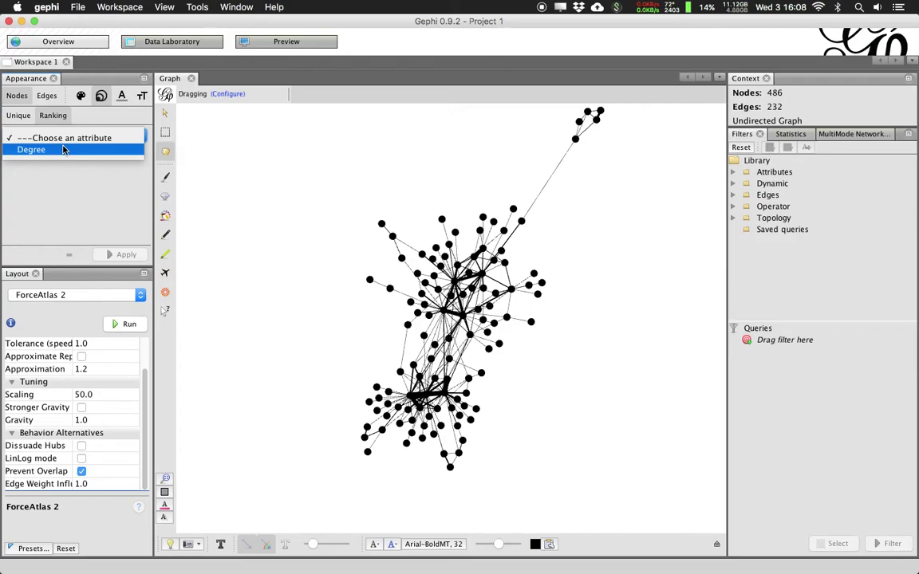
click(64, 151)
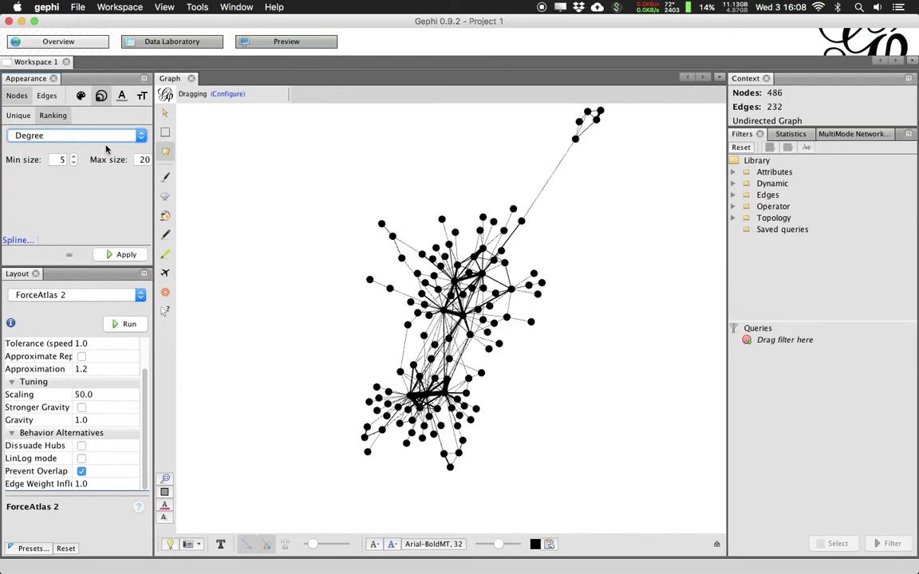
click(113, 258)
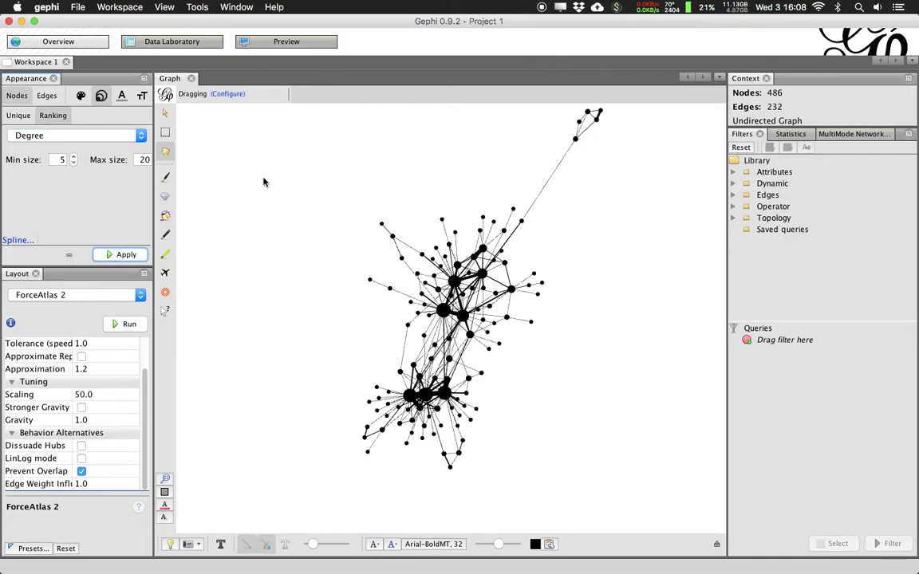
Step: Color the nodes by degree ranking with the white-to-green gradient, and briefly rerun the ForceAtlas 2 layout
click(80, 95)
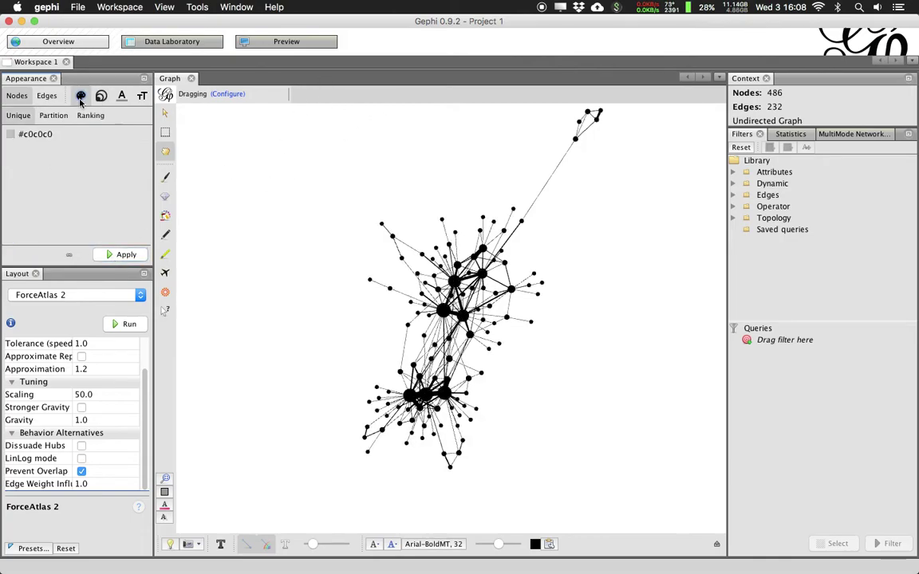
click(84, 117)
click(112, 139)
click(100, 147)
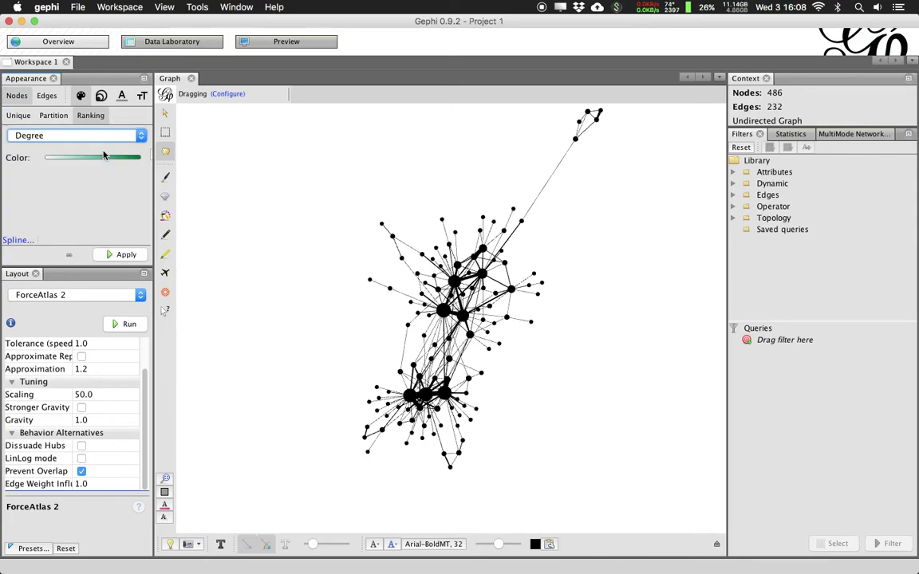
click(113, 255)
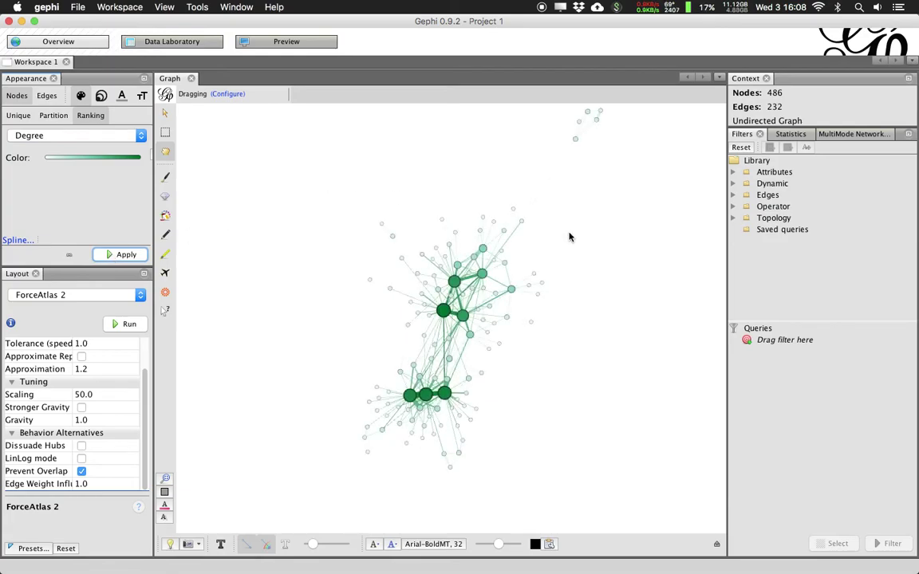
click(127, 324)
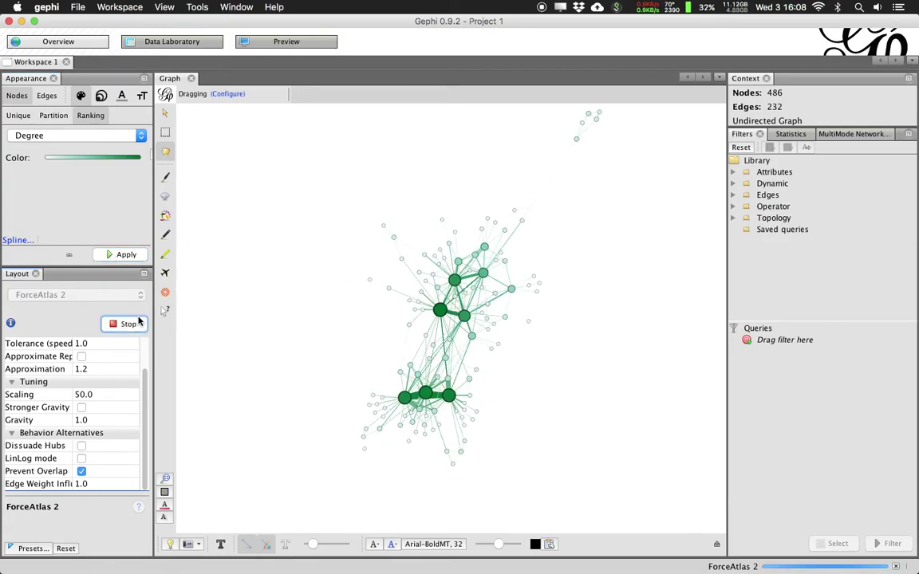
click(137, 322)
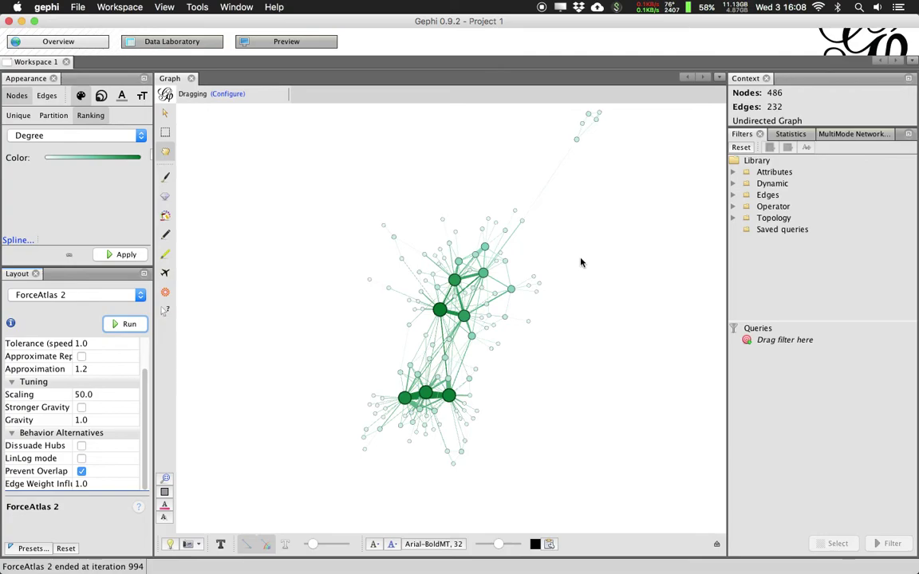
Step: Show the node labels in the graph and reduce the label size slightly
scroll(526, 333, up, 2)
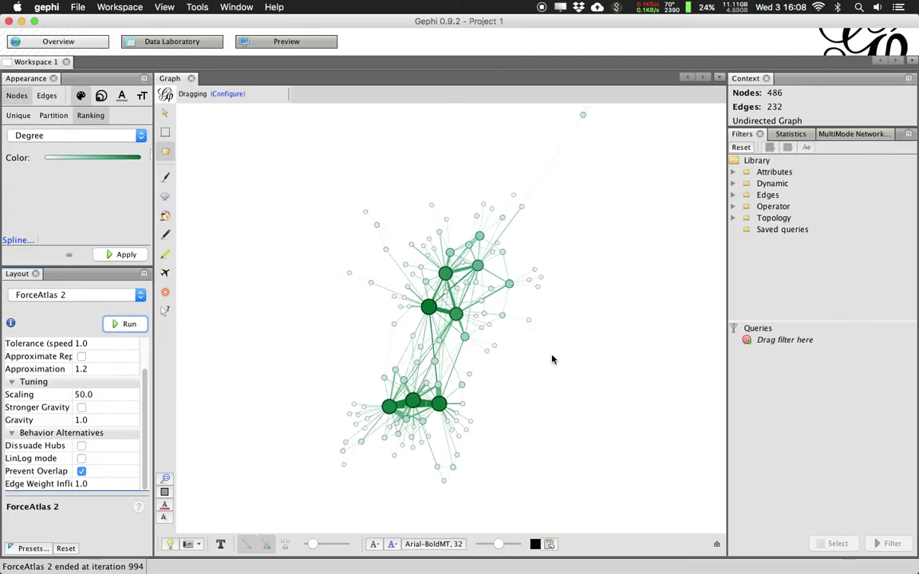
scroll(551, 360, up, 1)
click(222, 544)
click(496, 544)
drag(496, 545, 486, 545)
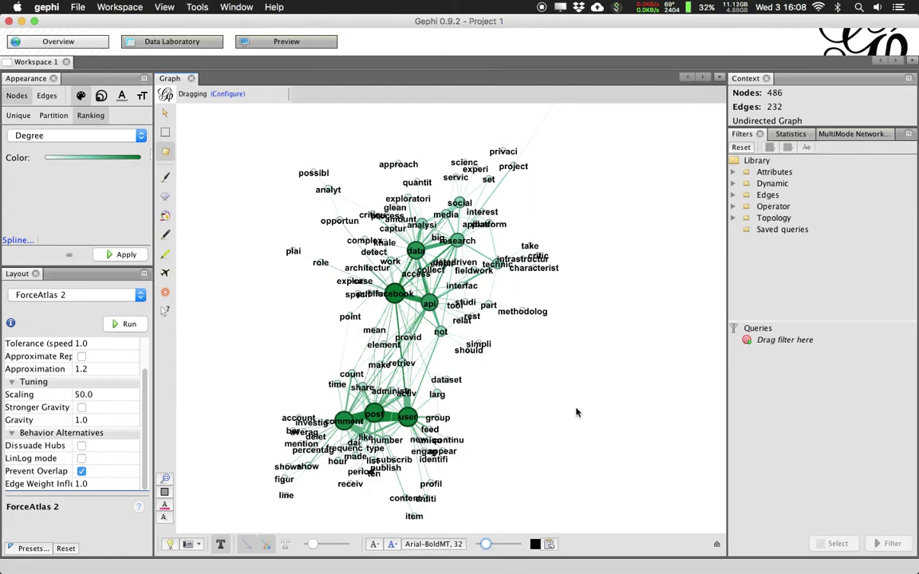